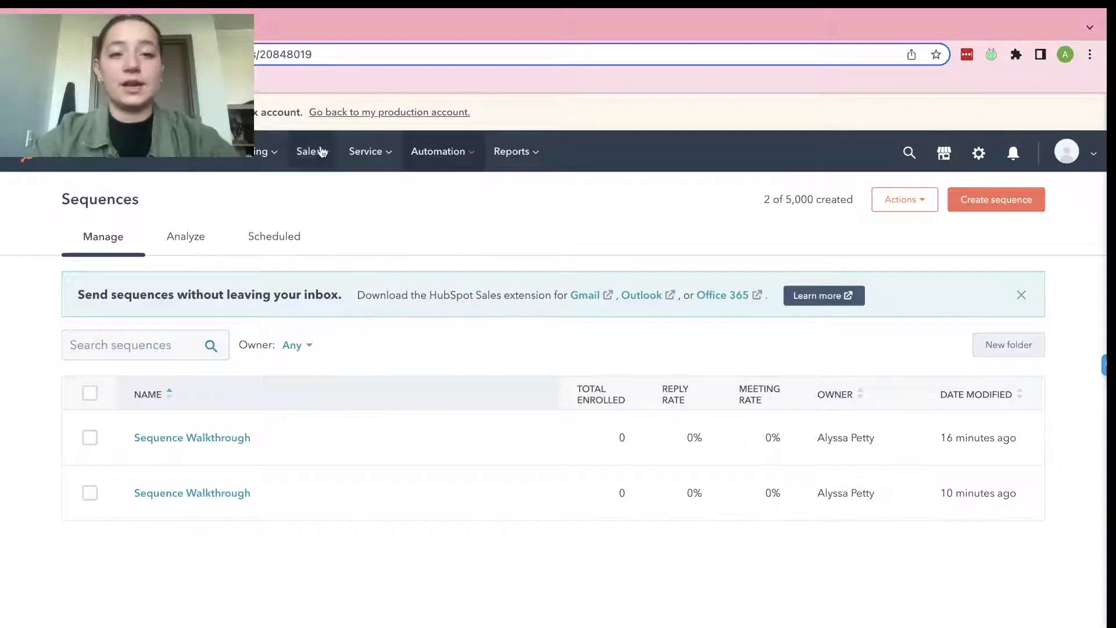
Go to the Sequences list under Automation and start a new sequence.
left_click(426, 156)
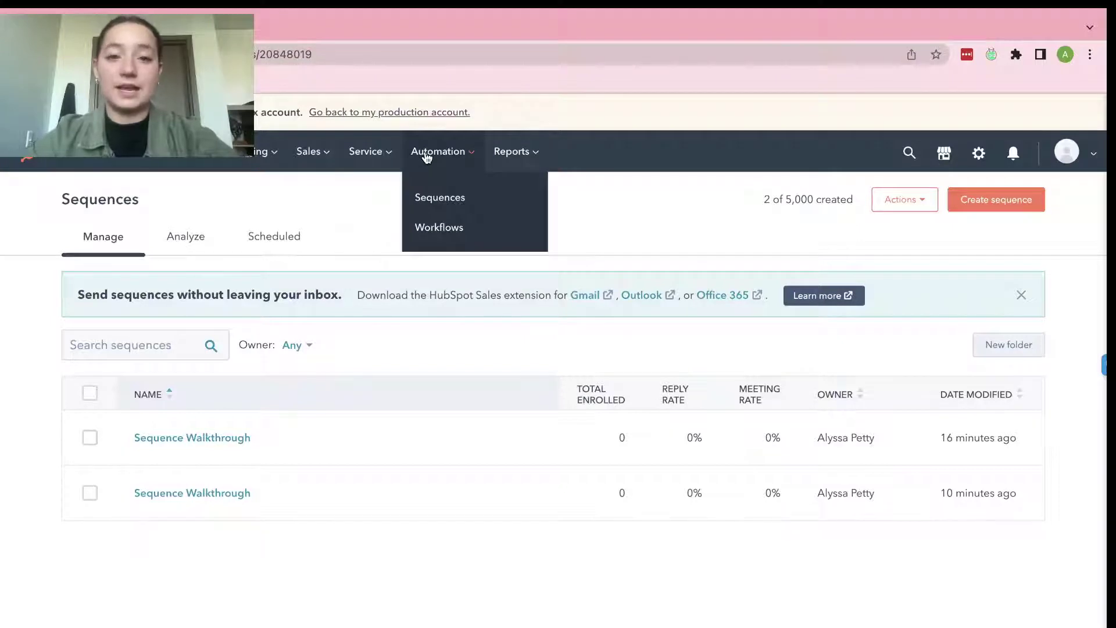
left_click(470, 201)
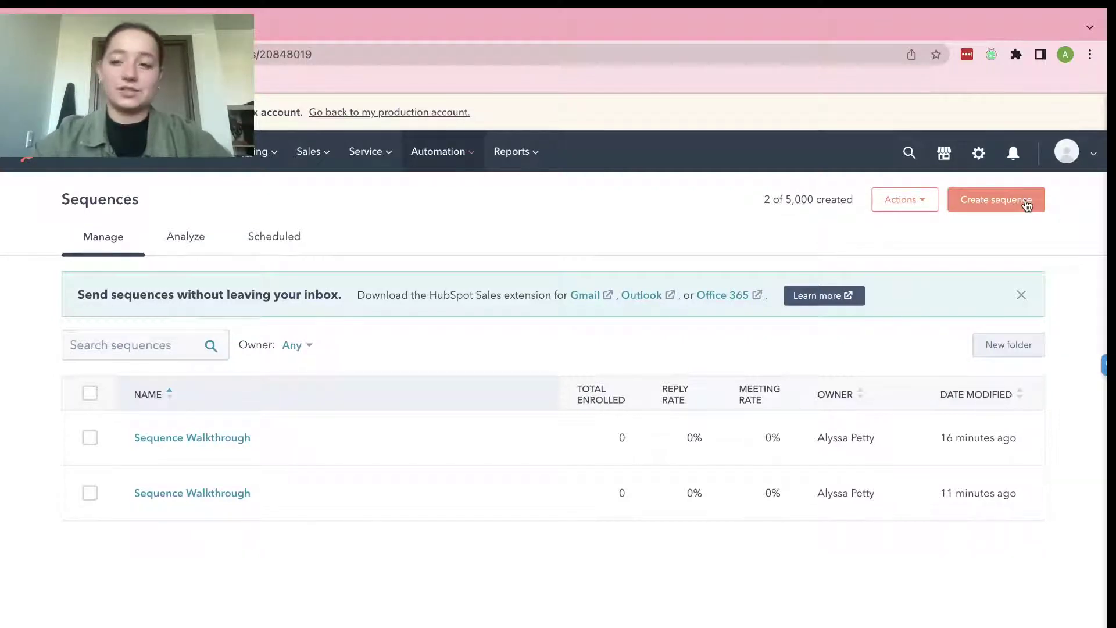
left_click(995, 199)
Browse the sequence templates and create a blank sequence from scratch.
scroll(281, 406, "down", 2)
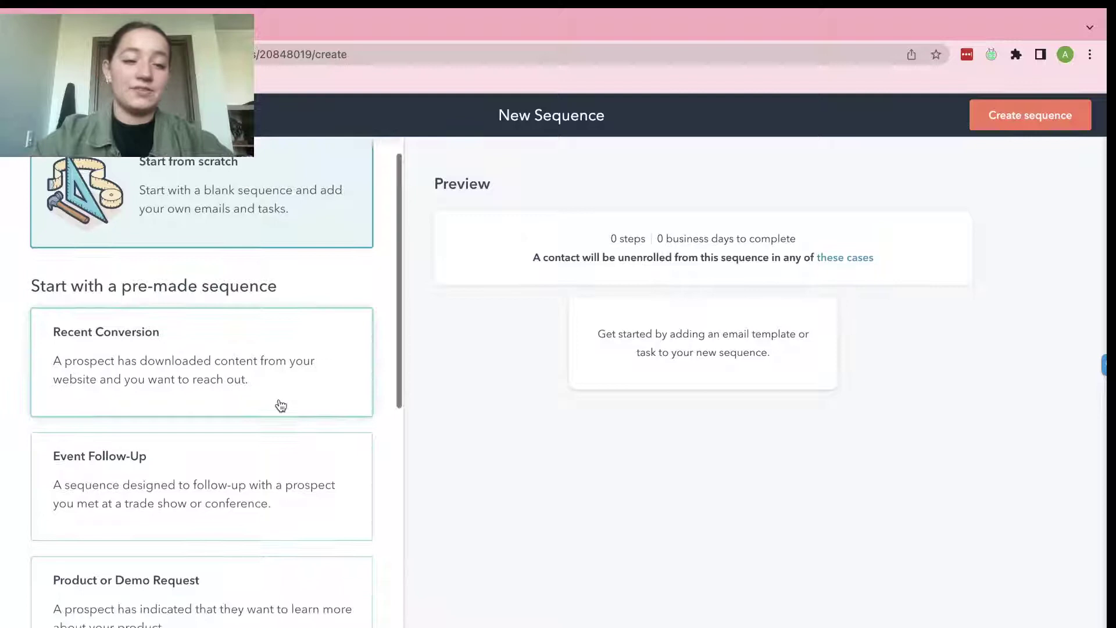
scroll(281, 405, "down", 2)
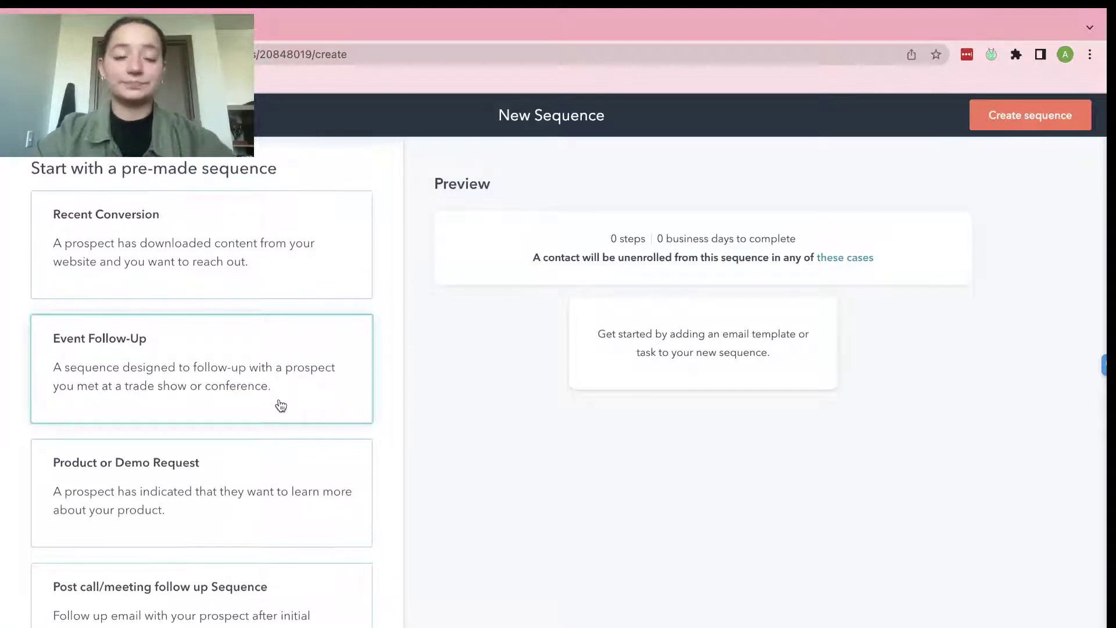
scroll(281, 405, "down", 1)
scroll(281, 405, "up", 2)
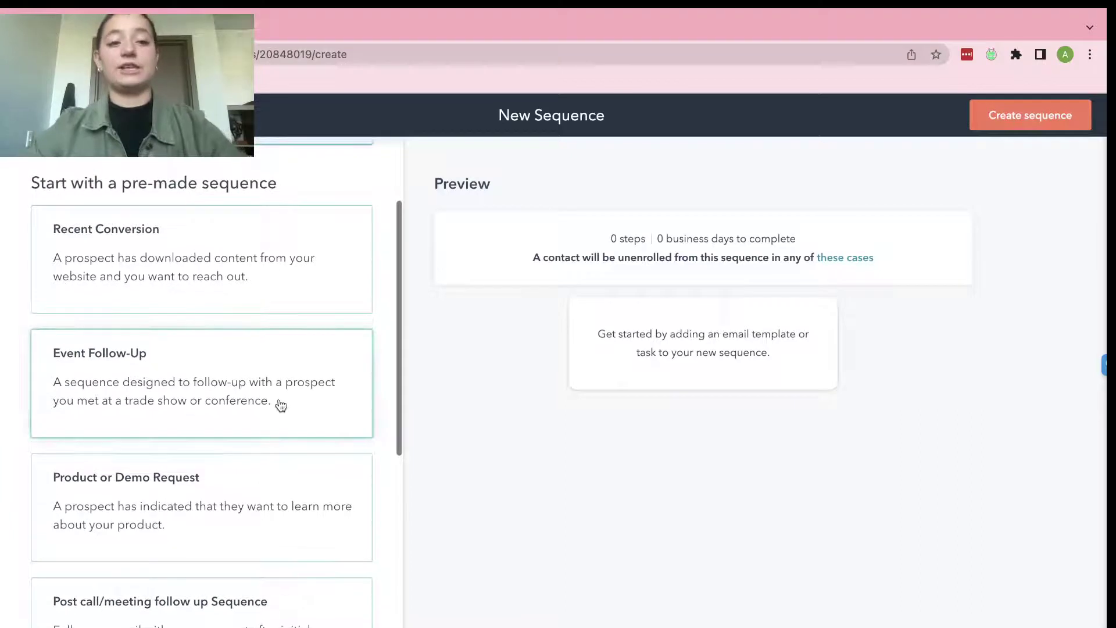
scroll(281, 406, "down", 2)
scroll(281, 405, "up", 4)
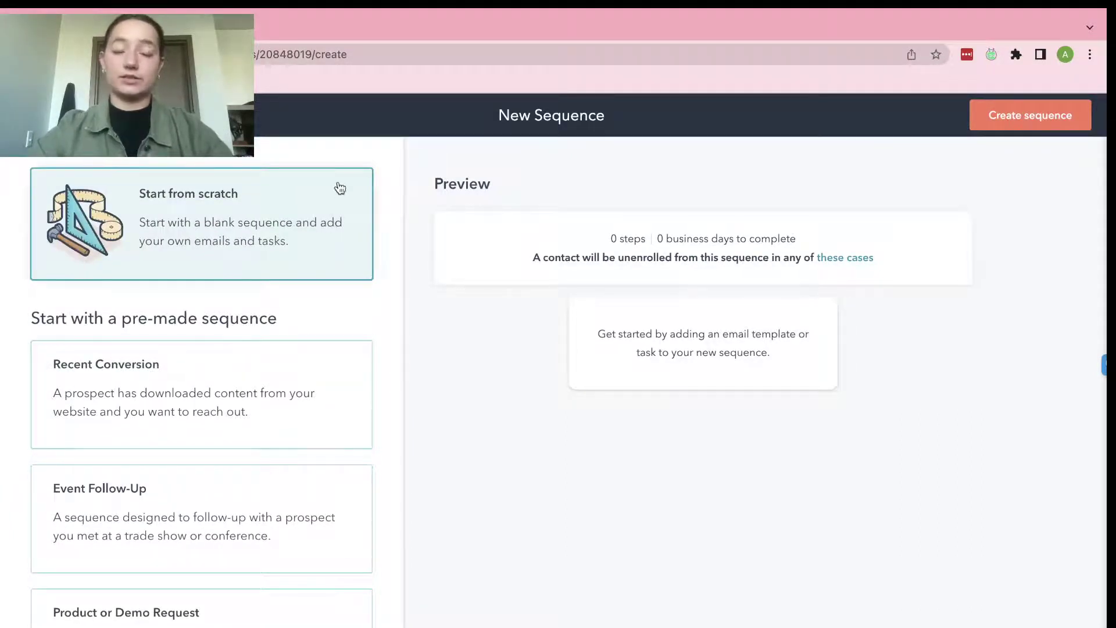
left_click(1041, 128)
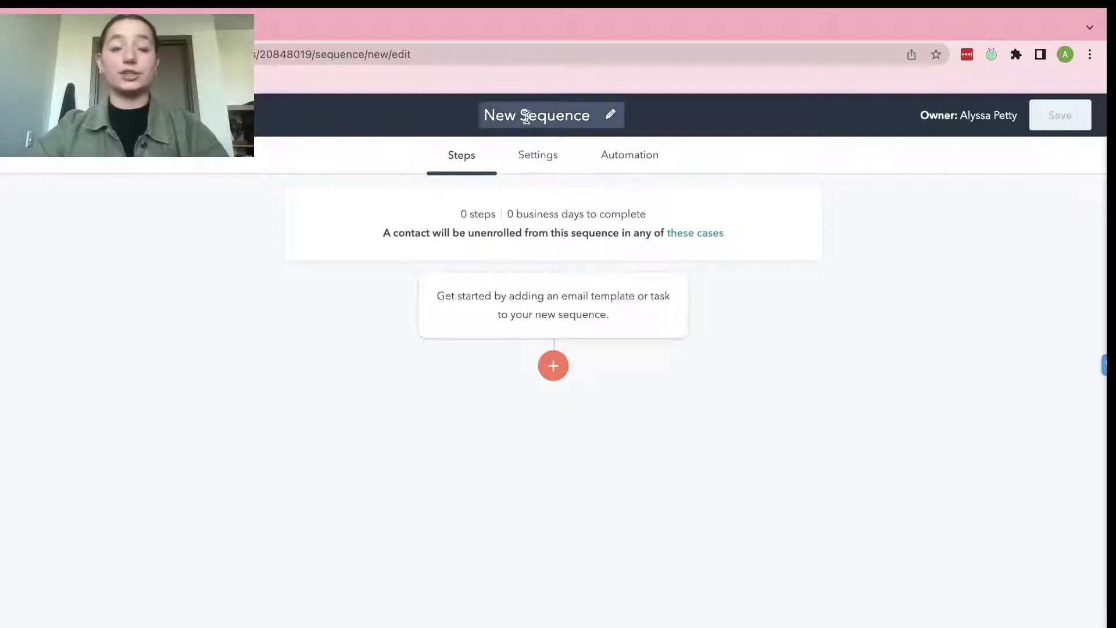
Rename the sequence title from 'New Sequence' to 'Sequence Walkthrough'.
left_click(527, 116)
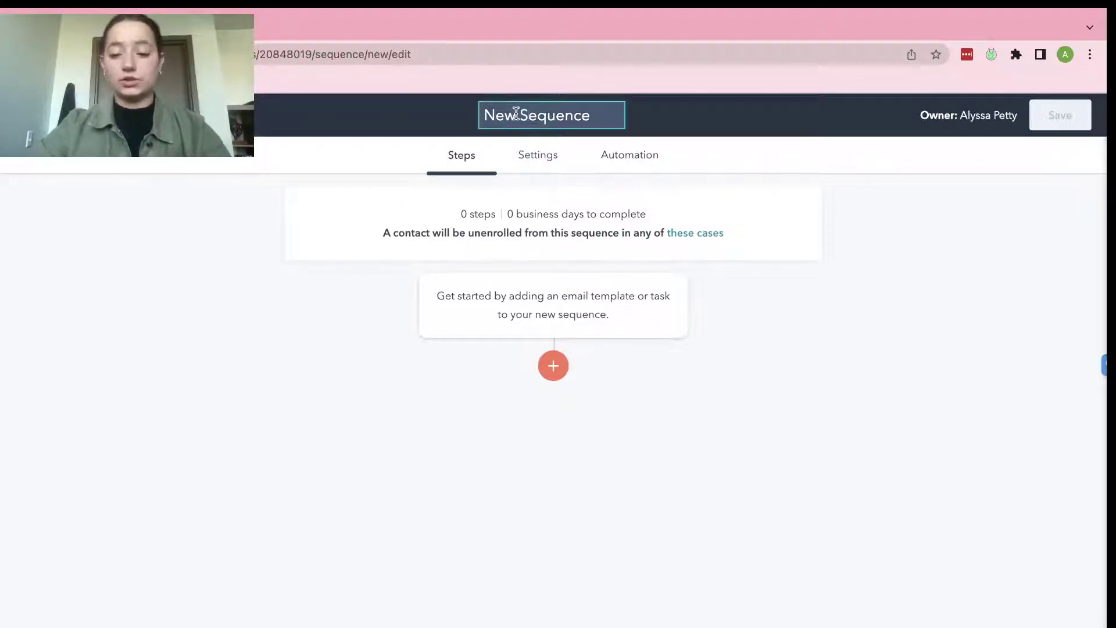
left_click(515, 115)
key("BackSpace")
key("BackSpace")
key("BackSpace")
key("BackSpace")
key("Right")
key("Right")
key("Right")
key("Right")
key("Right")
key("Right")
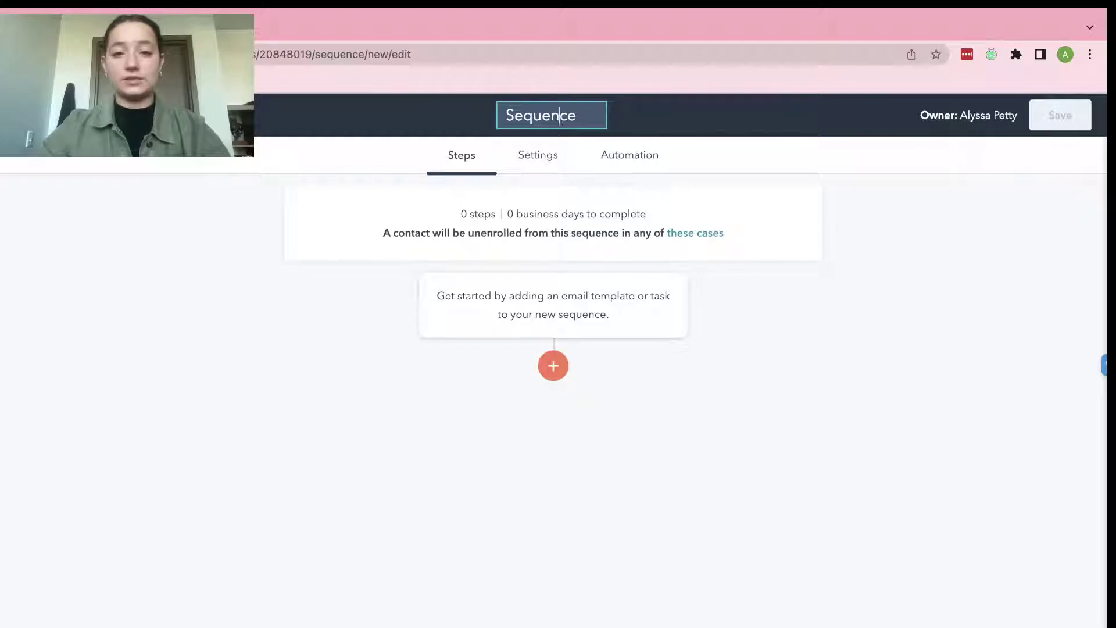
key("Right")
key("Right")
type("Walkthro")
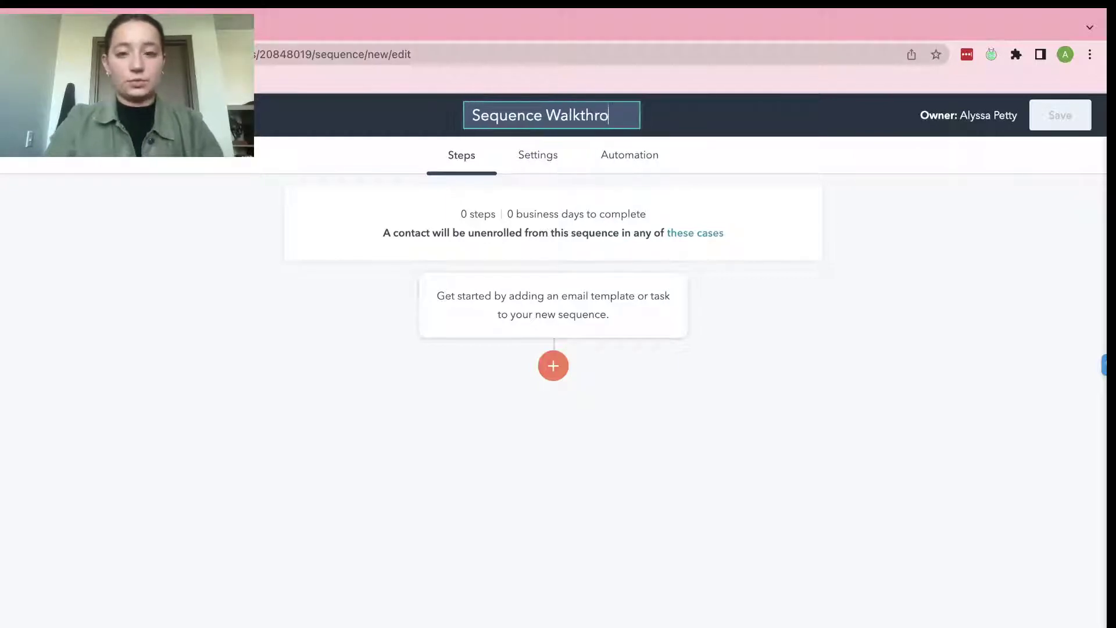
type("ugh")
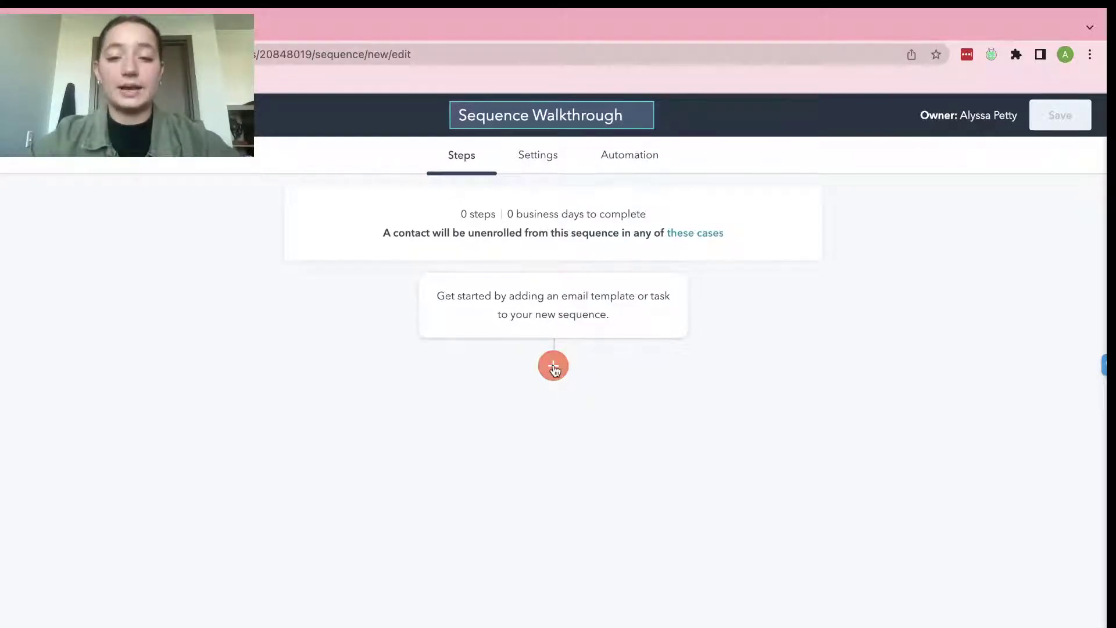
Add an automated email as the sequence's first step.
left_click(554, 366)
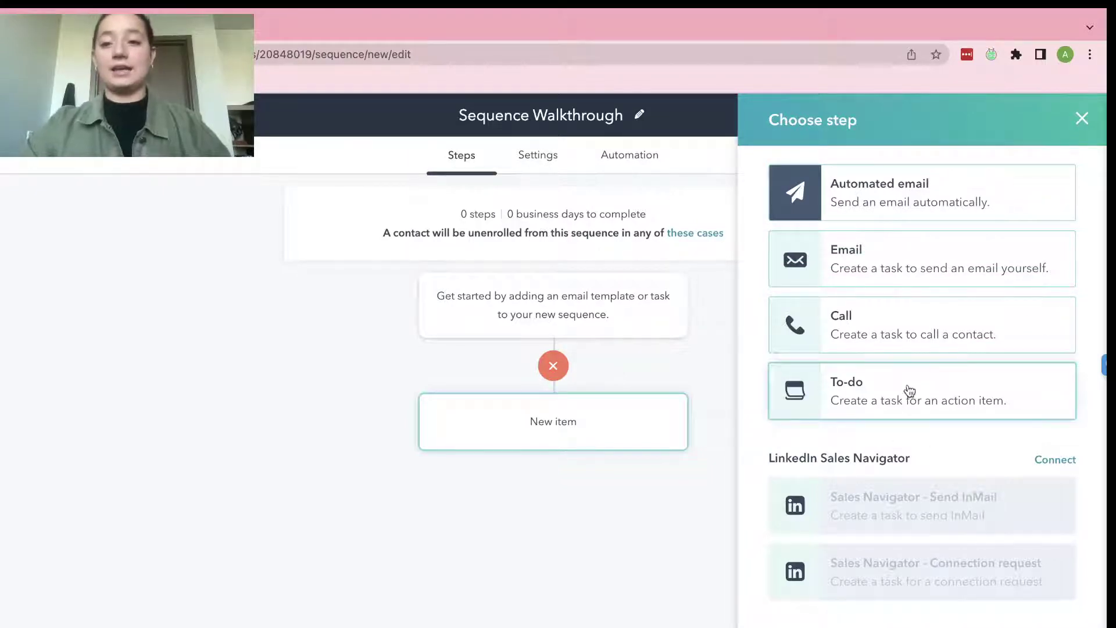
left_click(898, 182)
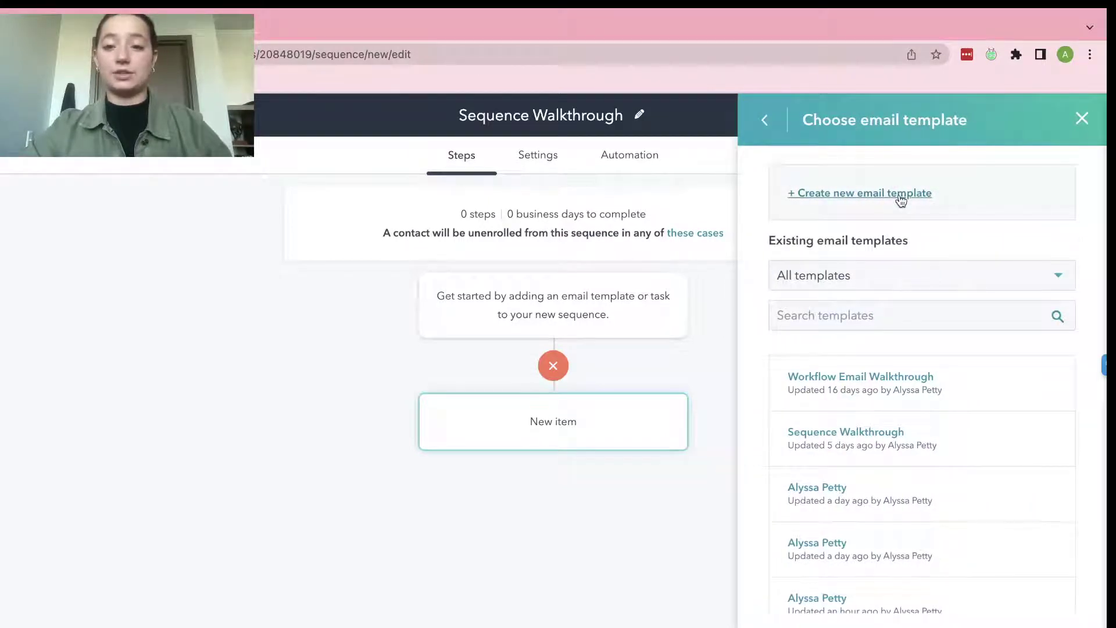
Start a brand-new email template and give it a test name.
left_click(901, 198)
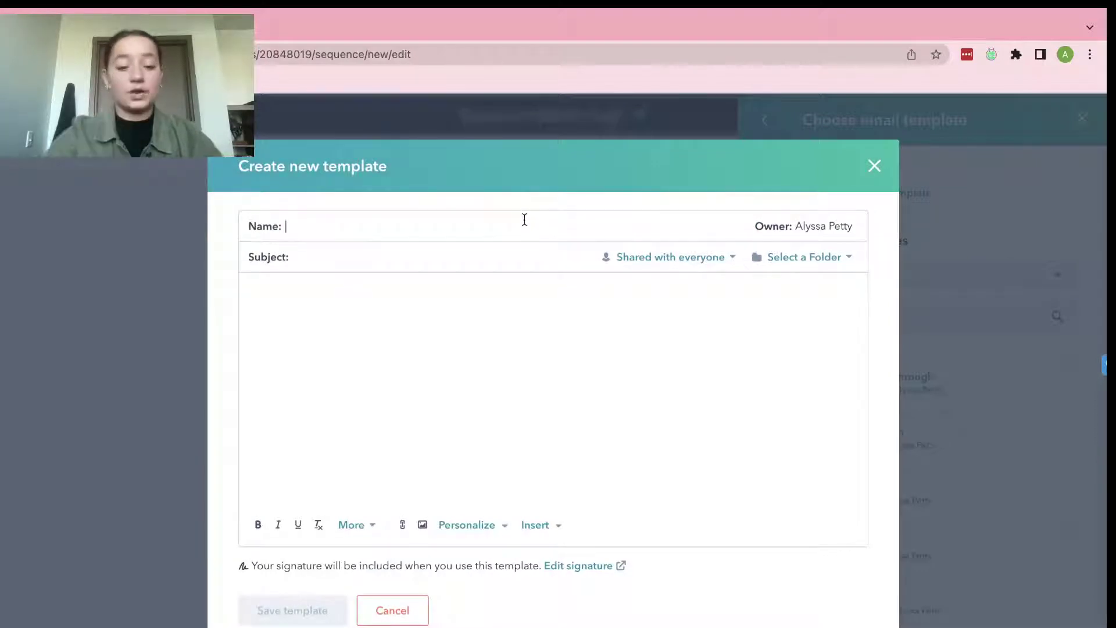
type("Paul test")
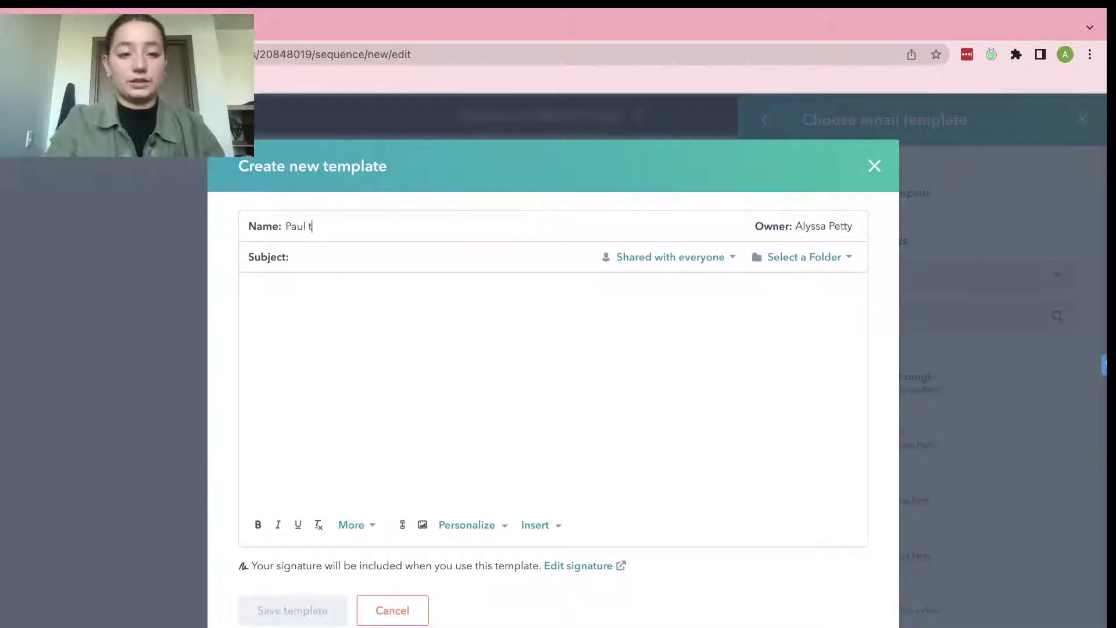
key("BackSpace")
key("BackSpace")
key("BackSpace")
key("BackSpace")
type("Test")
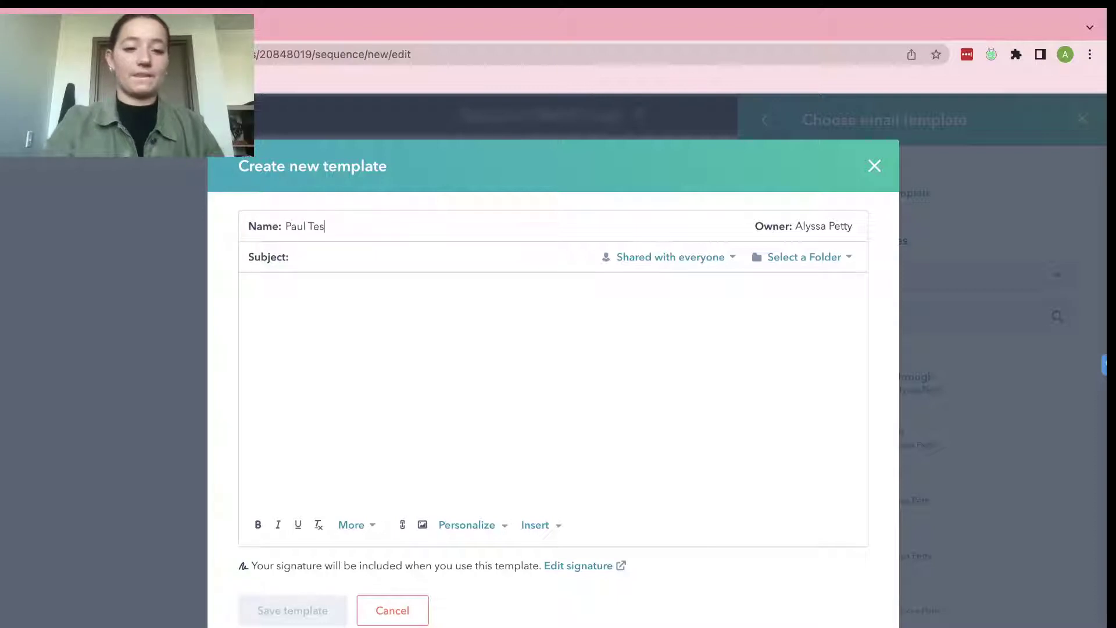
Enter the subject 'Sequence Walkthrough - CTA!' and begin the body with 'Hello'.
left_click(438, 251)
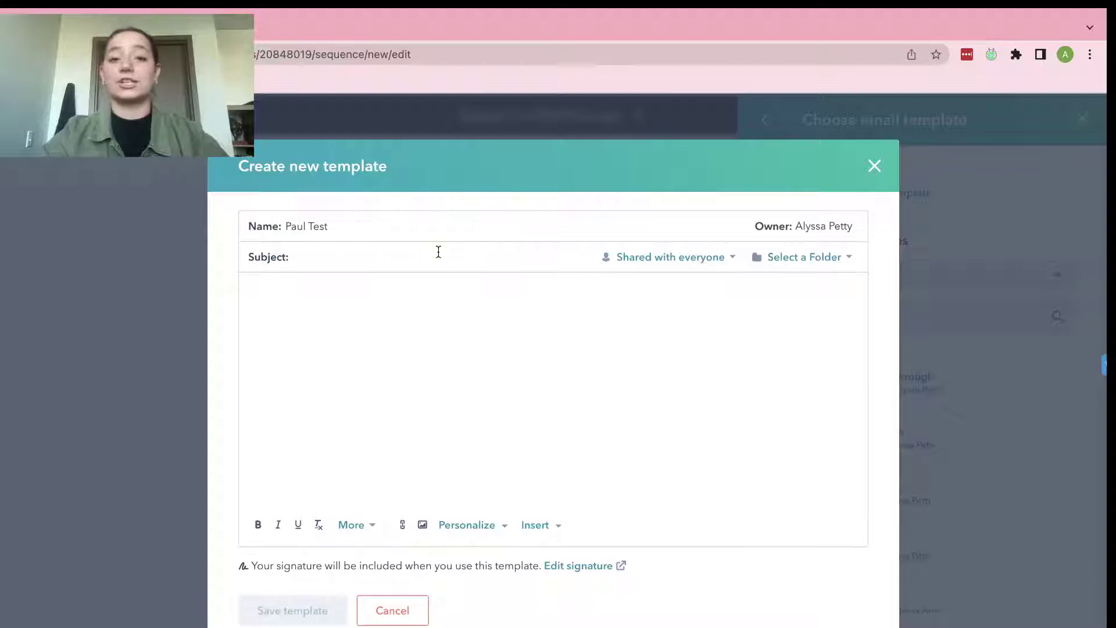
type("Se")
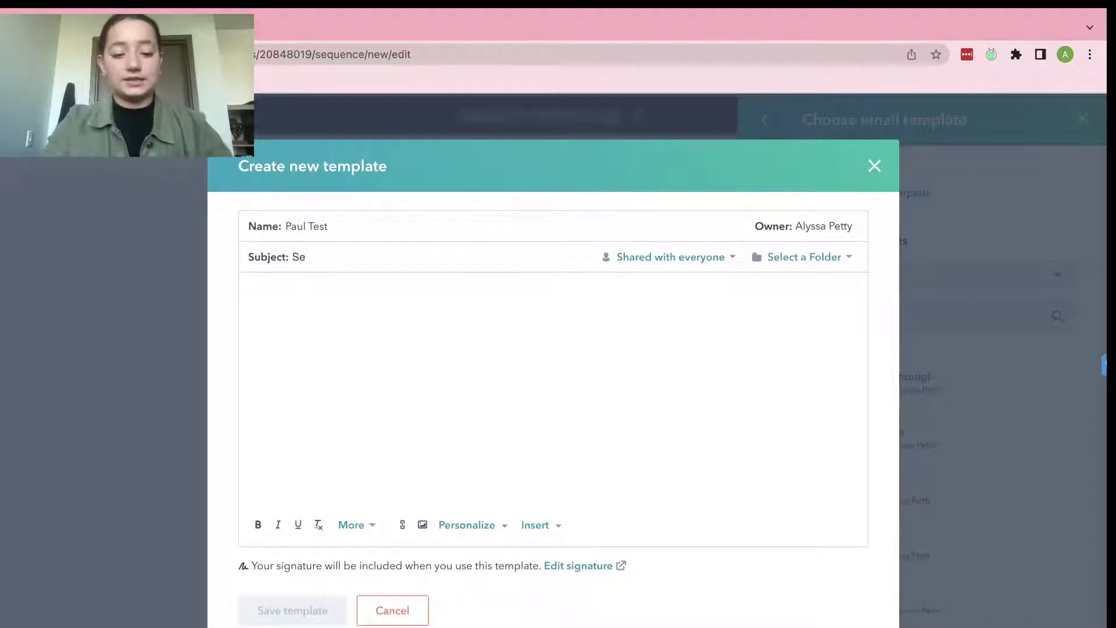
type("quence walkh")
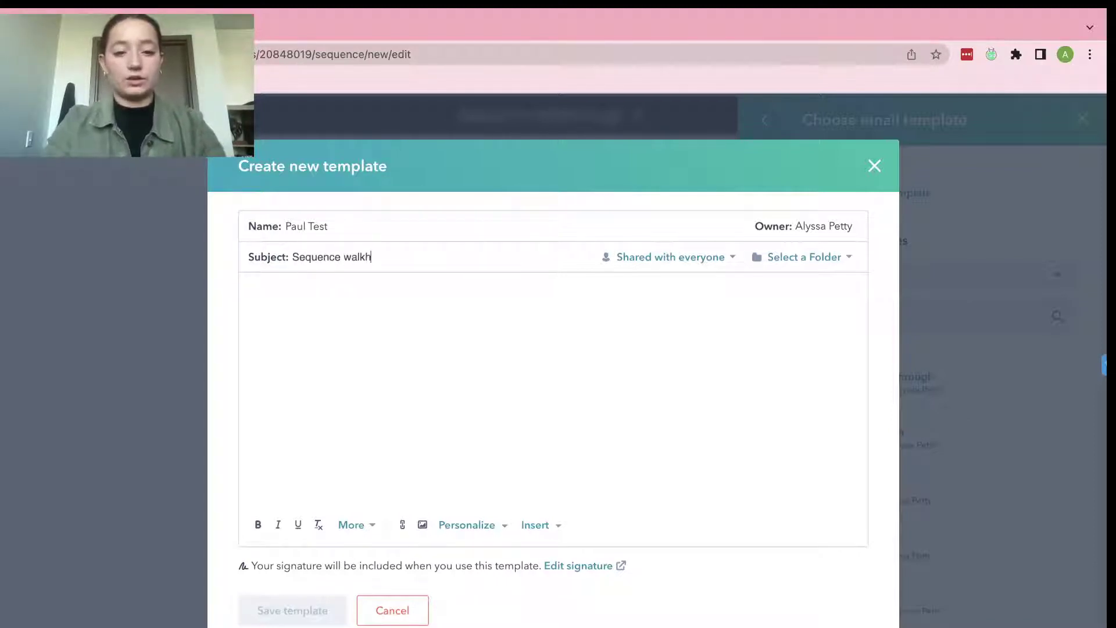
key("BackSpace")
key("BackSpace")
key("BackSpace")
key("BackSpace")
type("W")
key("BackSpace")
key("BackSpace")
type("Wal")
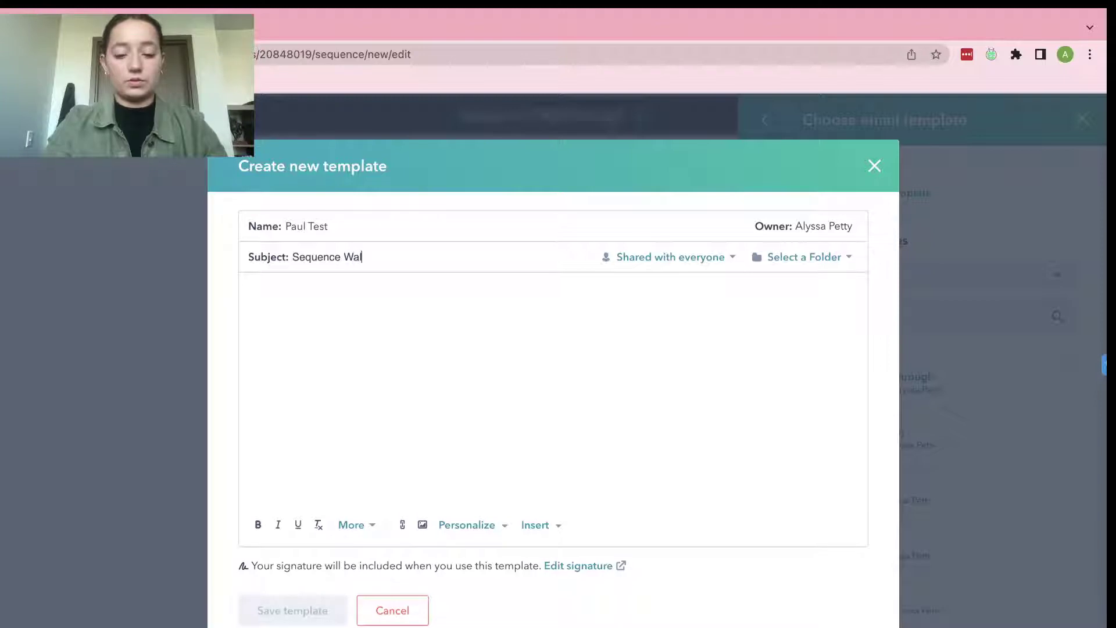
type("kthoug")
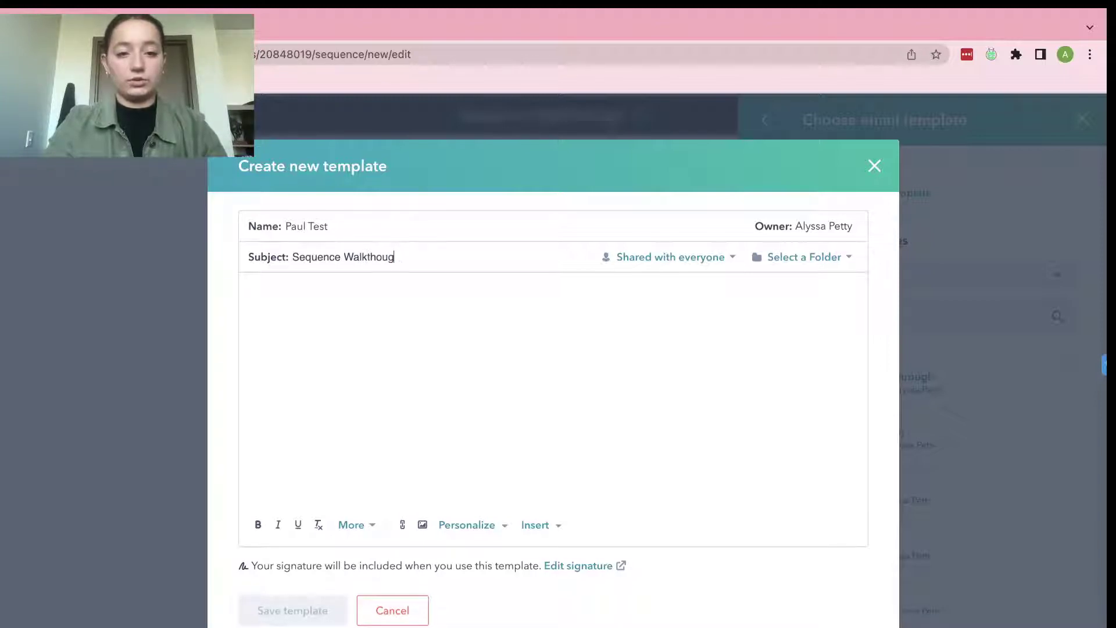
key("BackSpace")
key("BackSpace")
key("BackSpace")
key("BackSpace")
type("hrough -")
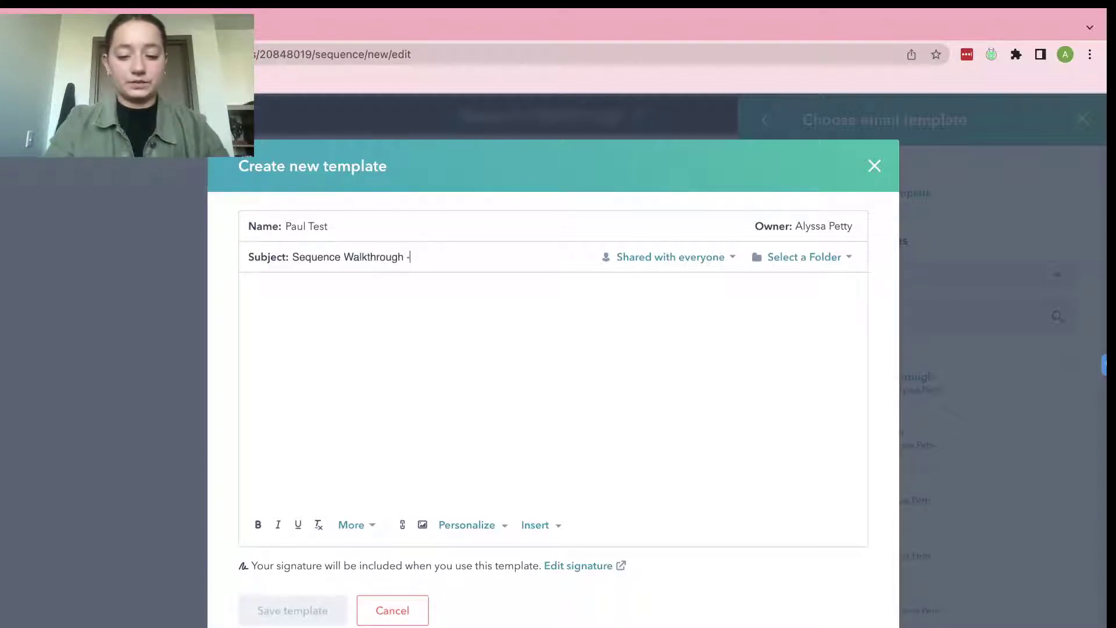
type(" CTA!")
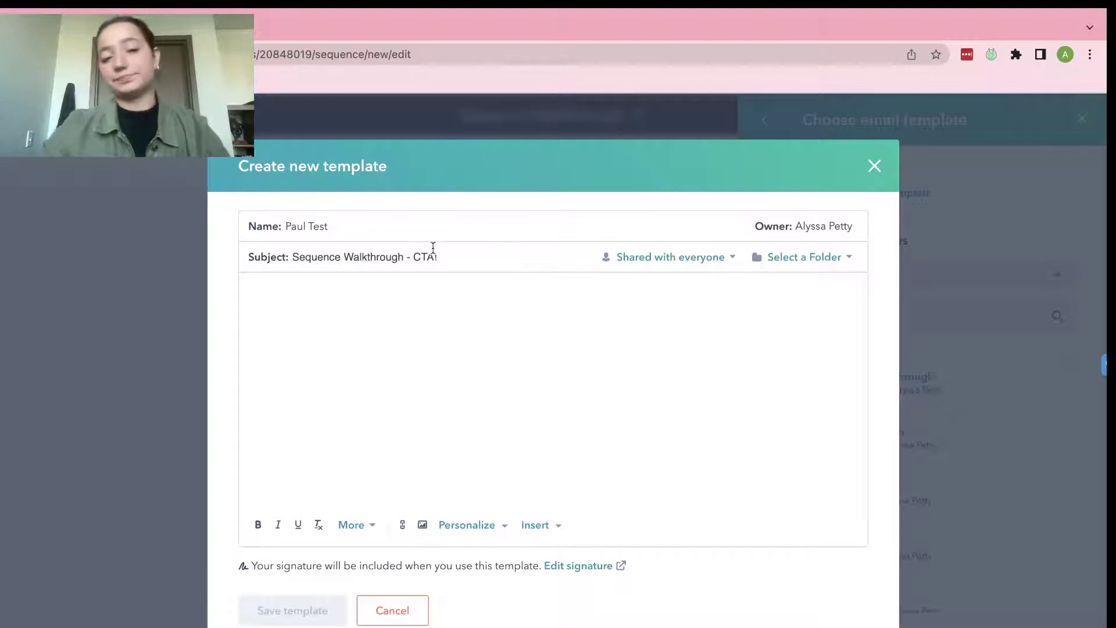
type("Hello")
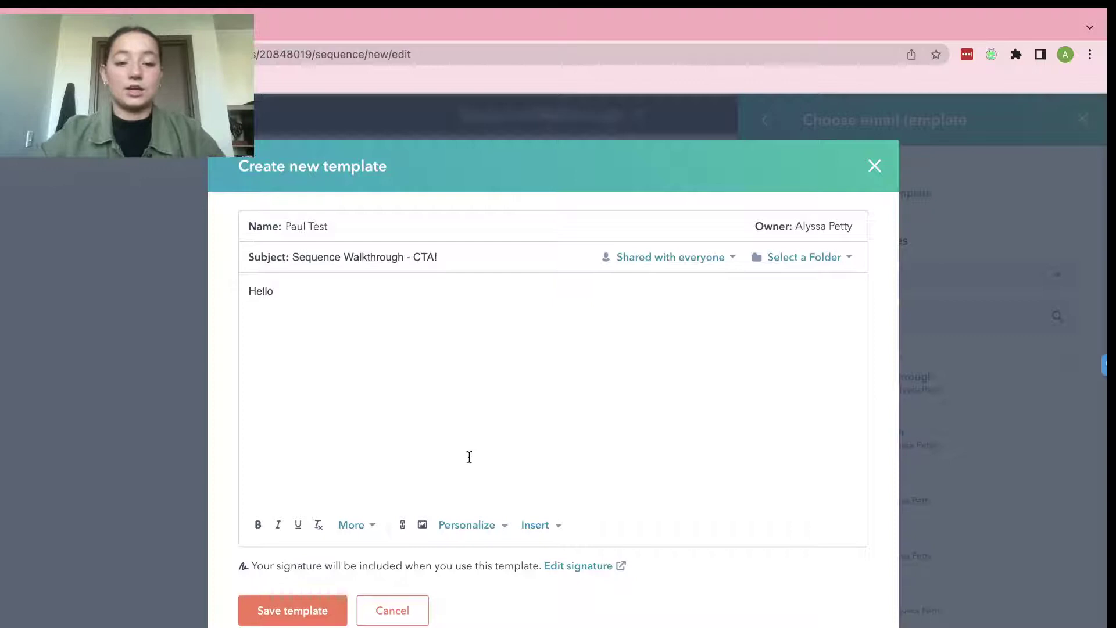
Greet the contact's First name token and add 'Thank you for your loyalty to our company!'.
left_click(480, 532)
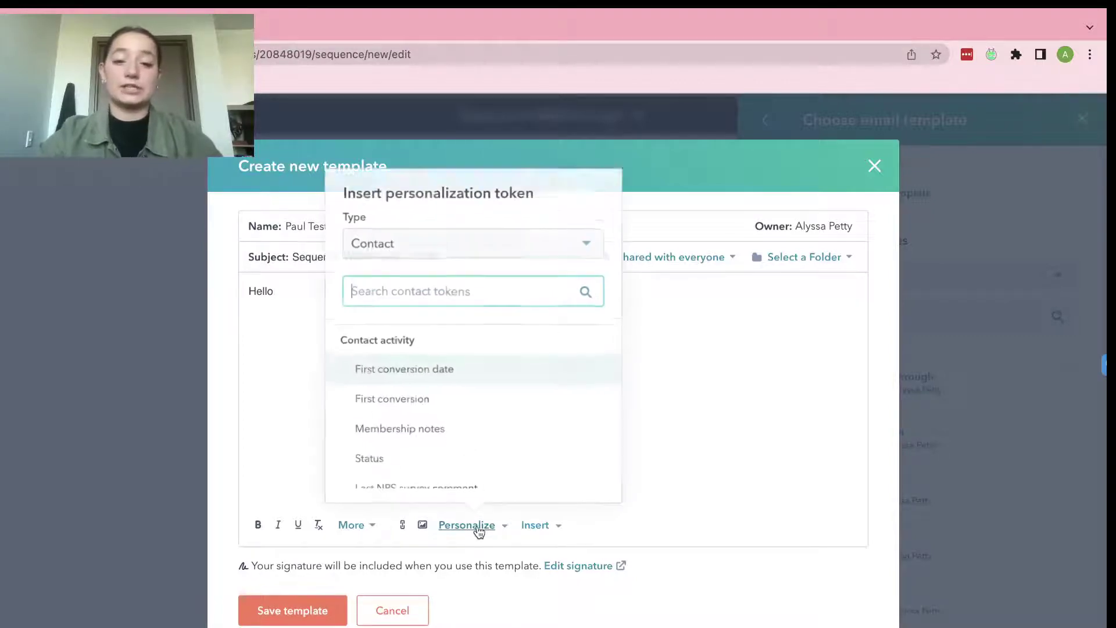
type("first")
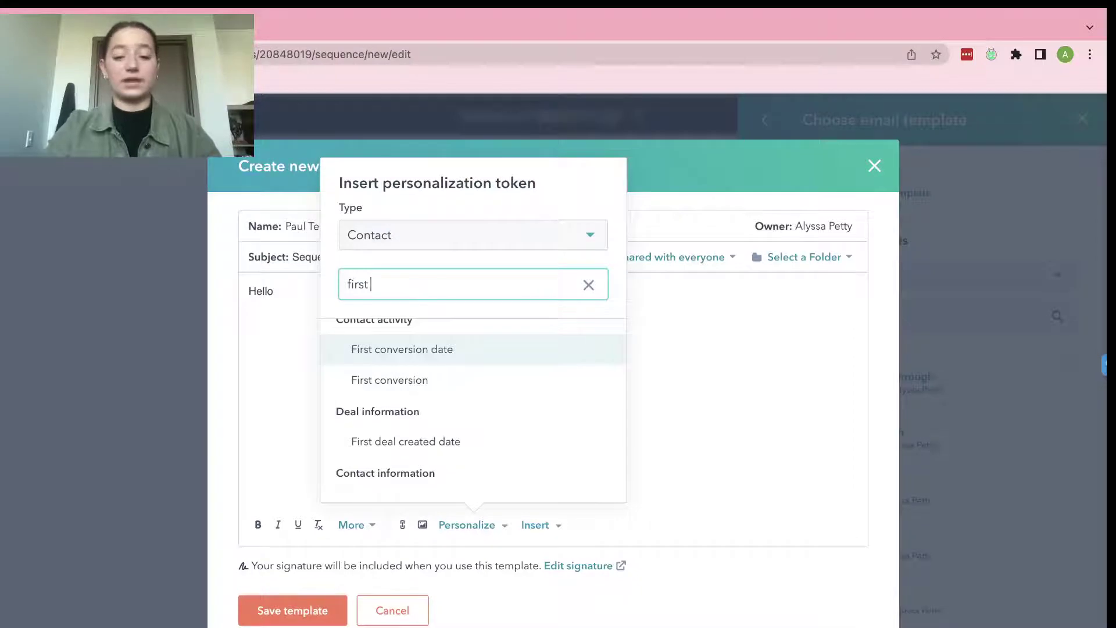
type(" name")
left_click(491, 369)
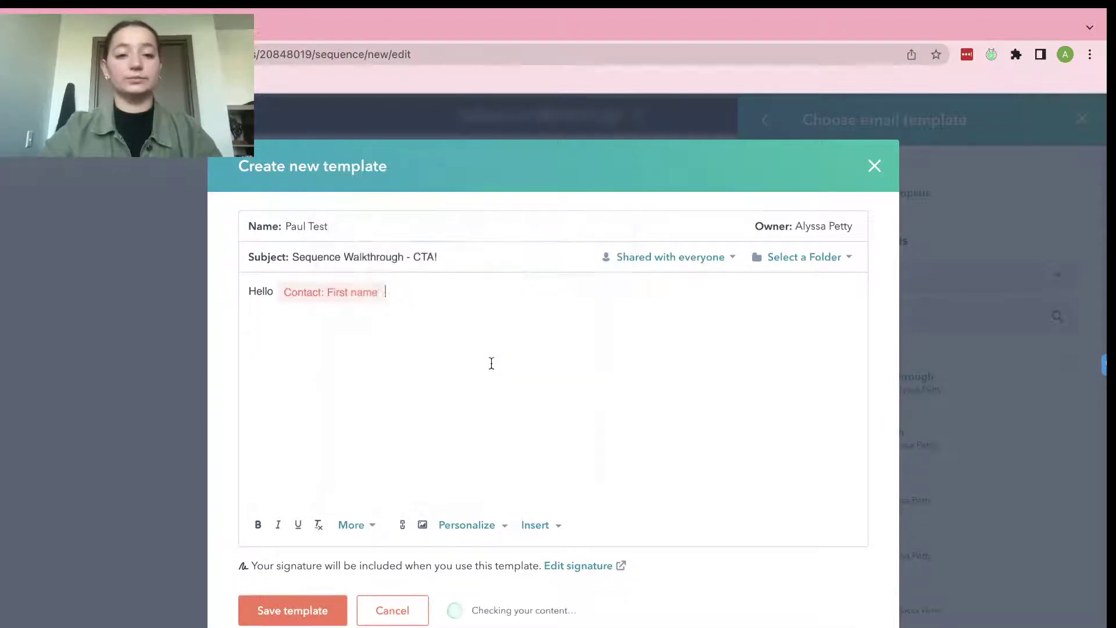
type(",  ")
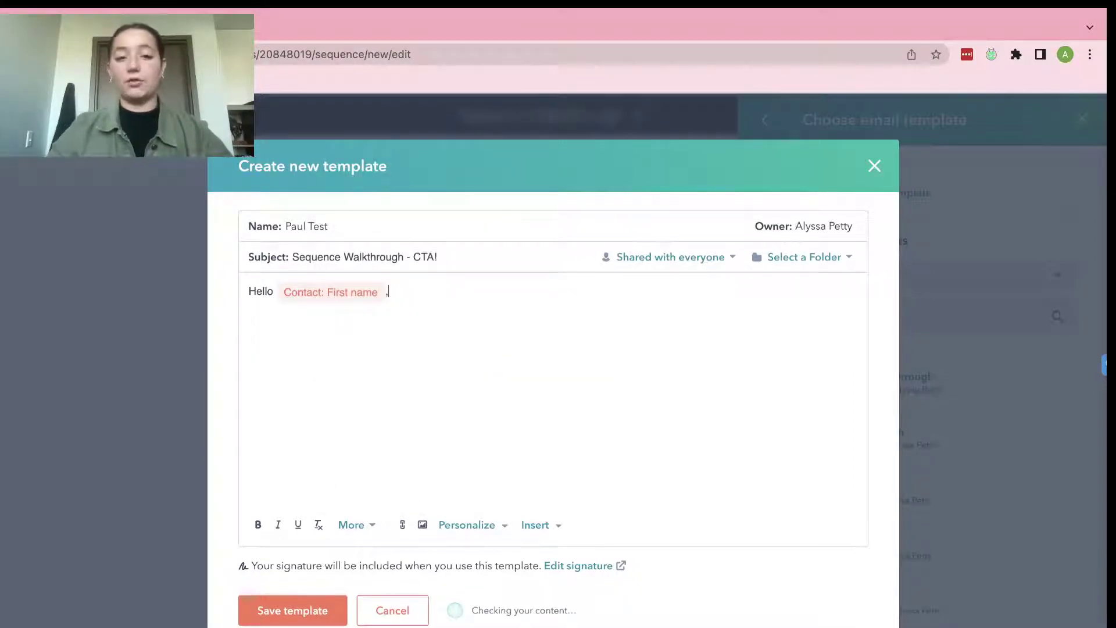
type("Thank")
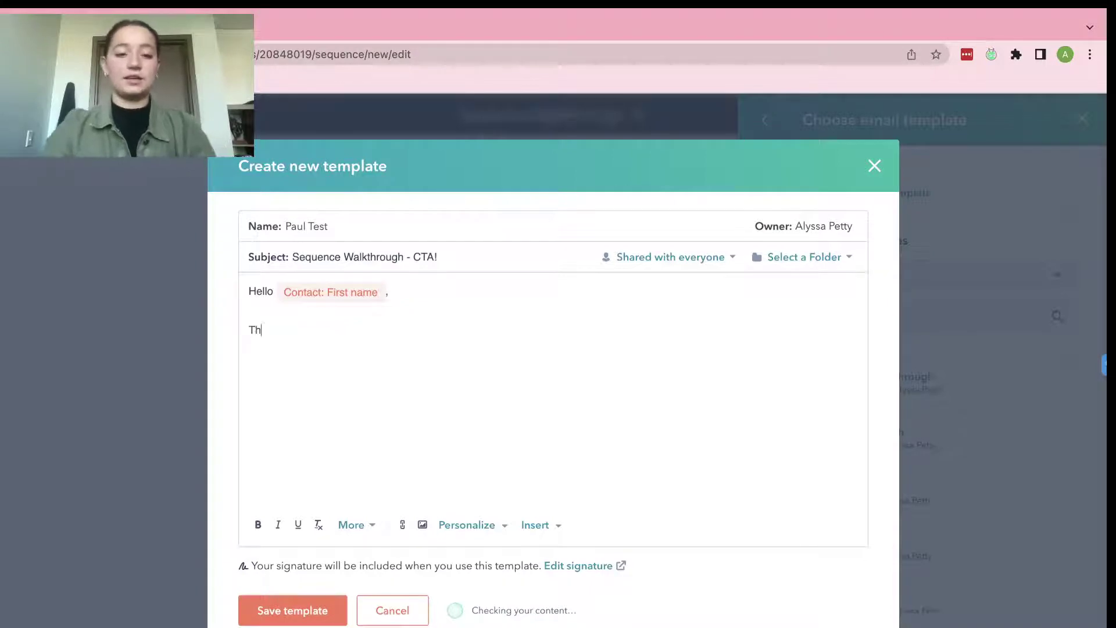
key("BackSpace")
key("BackSpace")
type("nk you ")
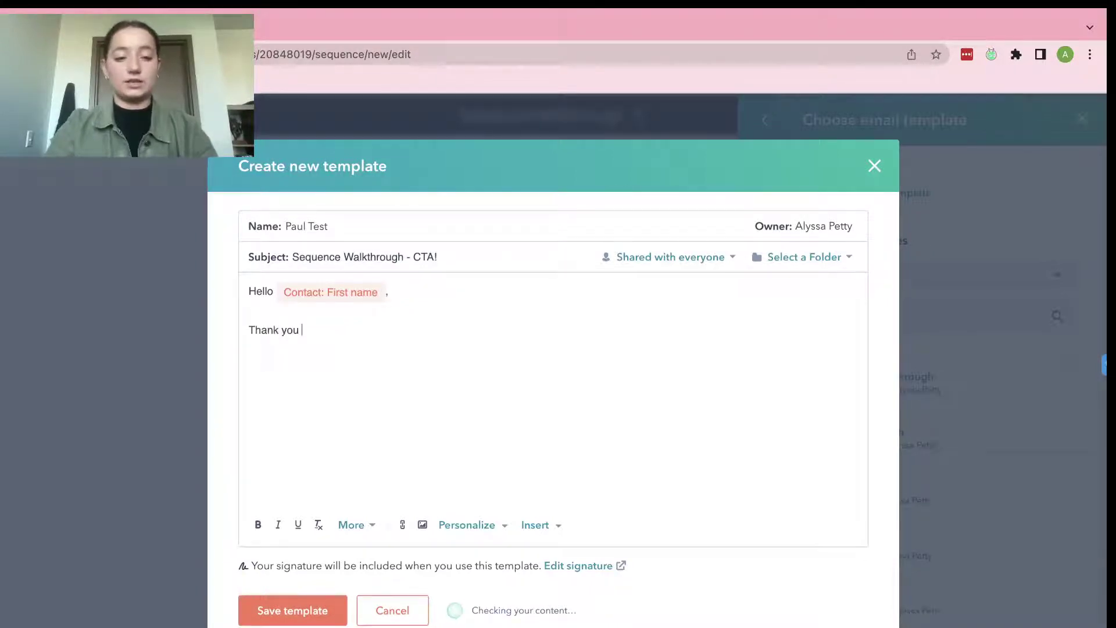
type("for your loya")
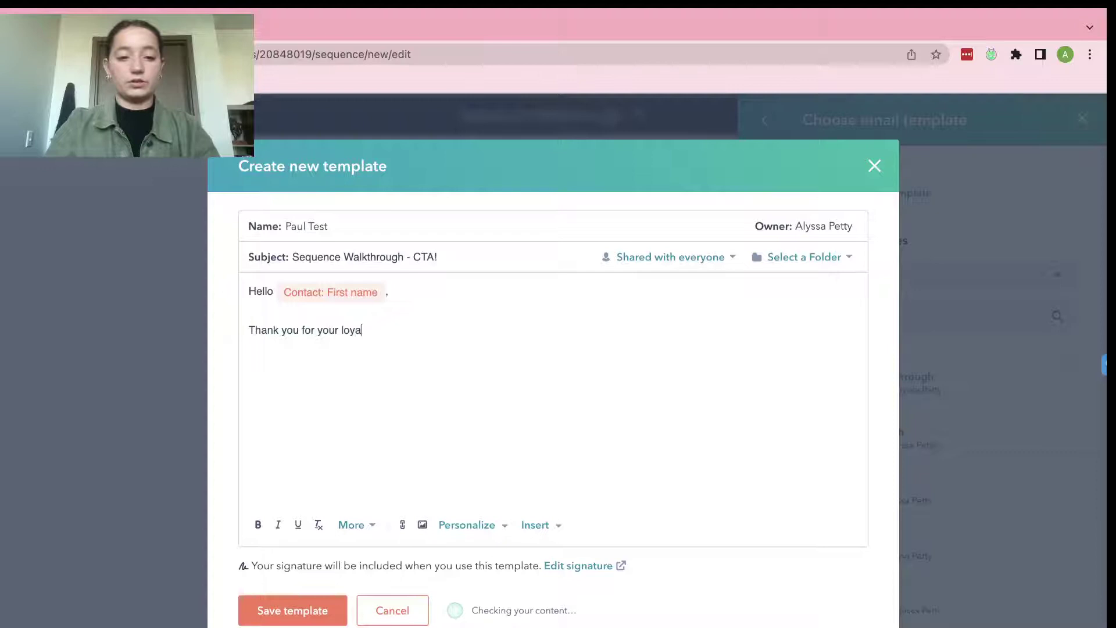
type("lty to our comp")
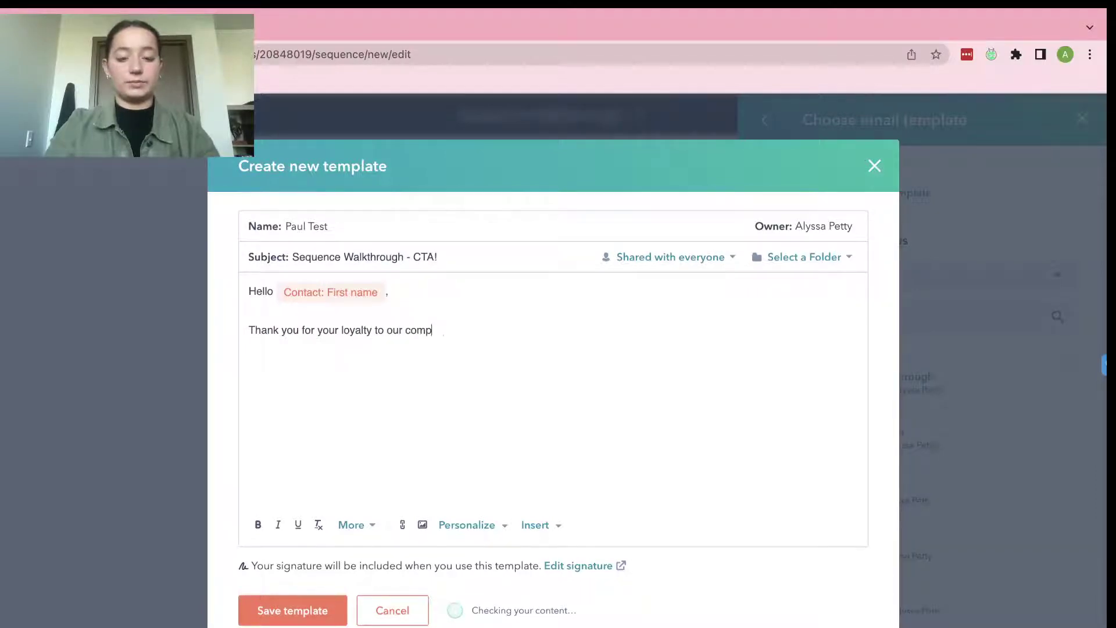
type("any!")
Add the sign-off 'Thank you,' followed by the sender's name on its own line.
key("Return")
key("Return")
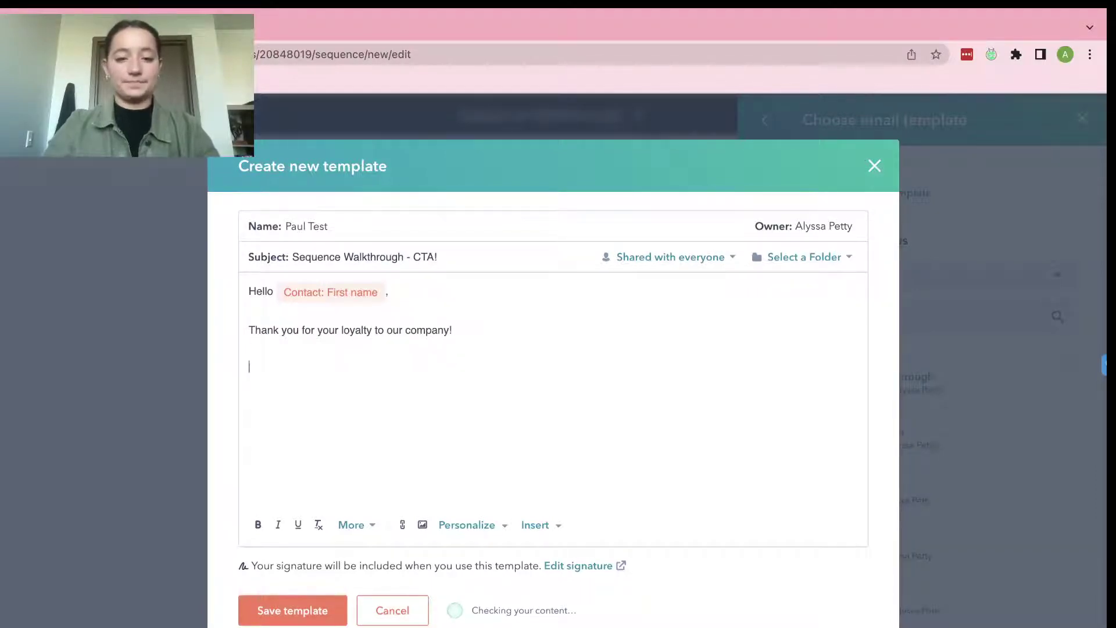
type("Thank you,")
key("Return")
key("Return")
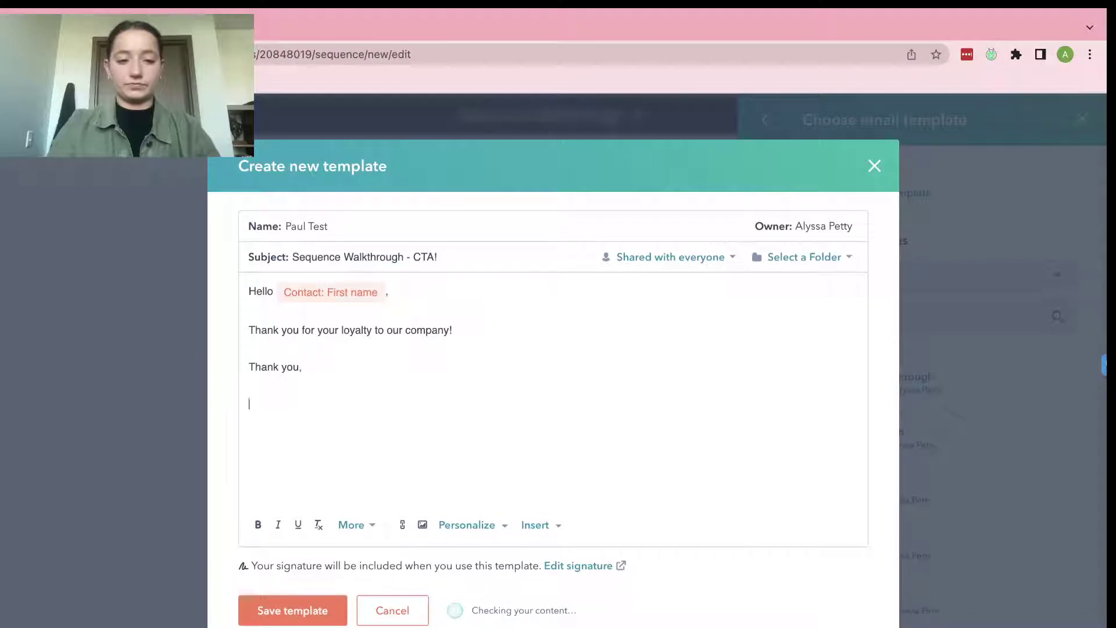
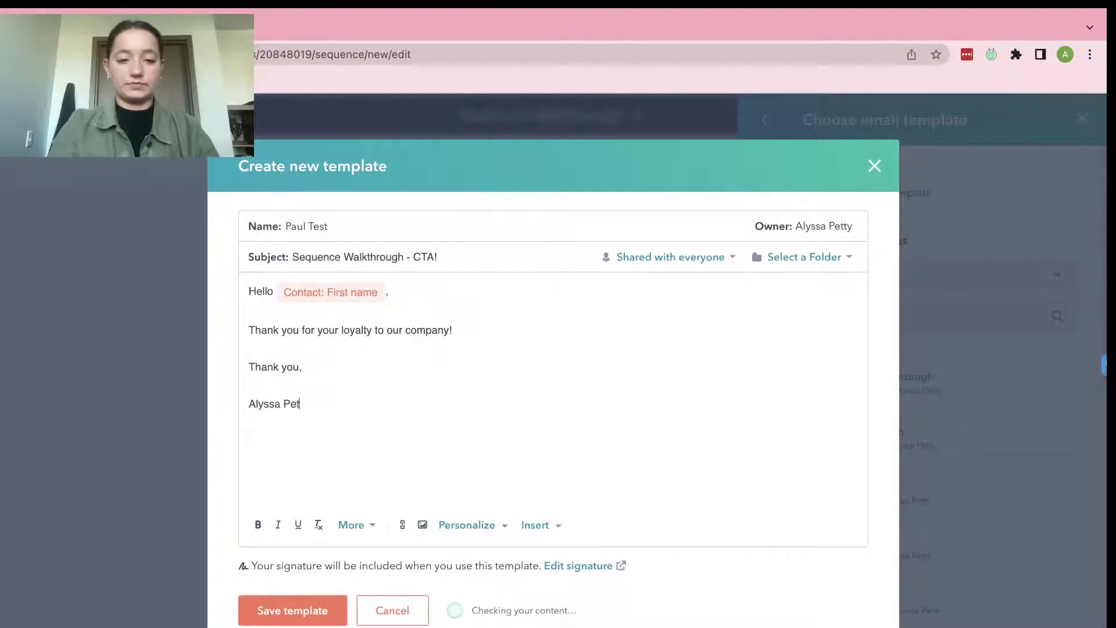
Save the email template and add a call task as the second step.
left_click(316, 618)
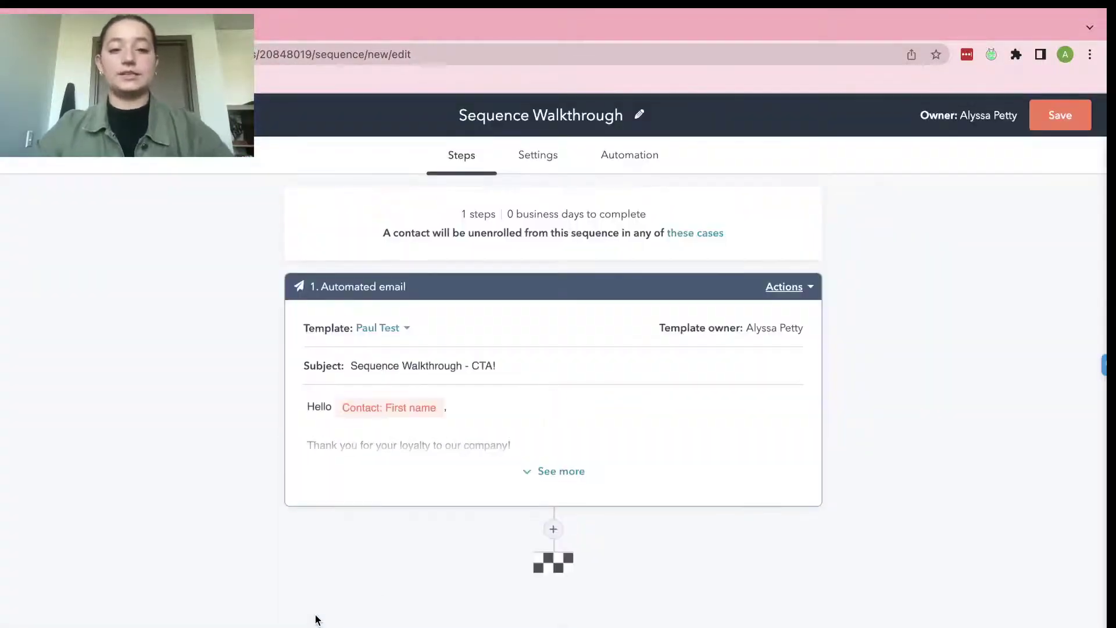
left_click(553, 532)
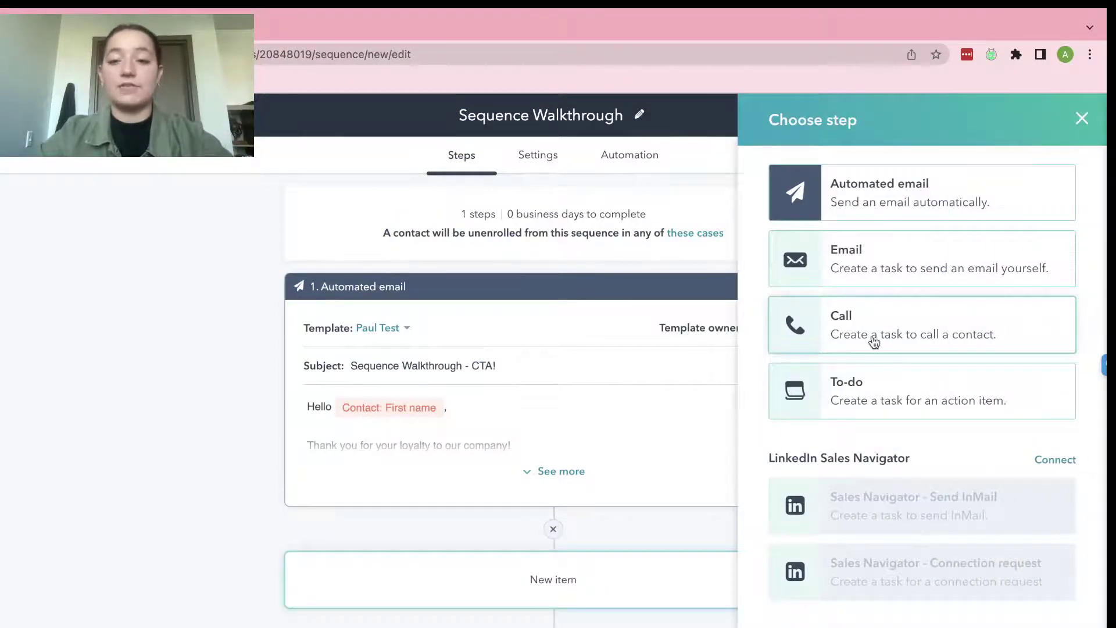
left_click(880, 337)
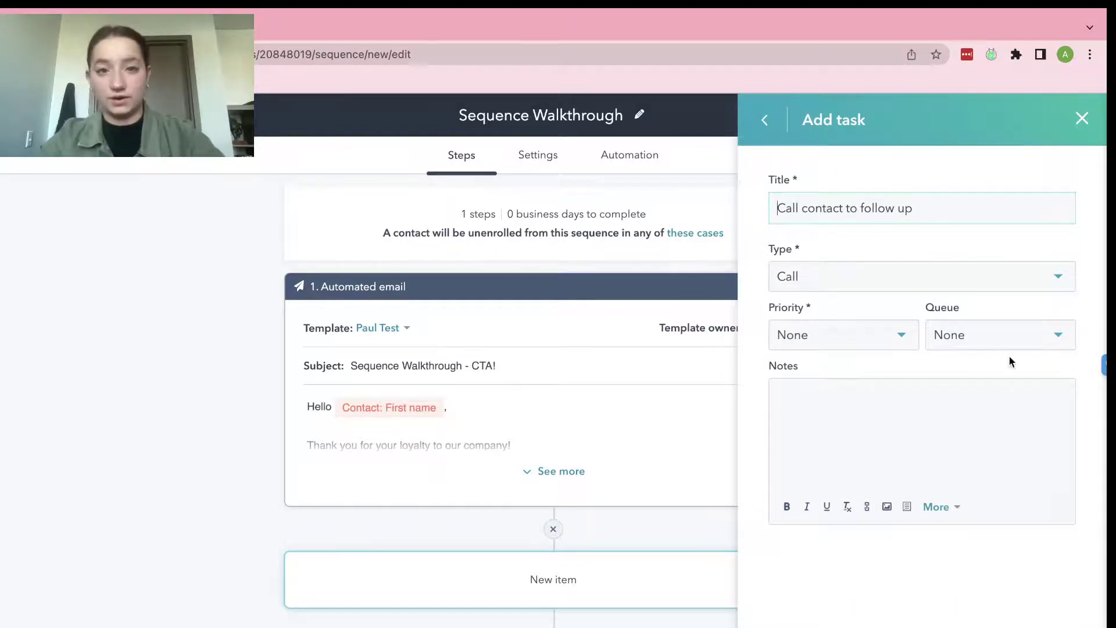
Confirm the call task 'Call contact to follow up' with a 3 business day delay.
key("Return")
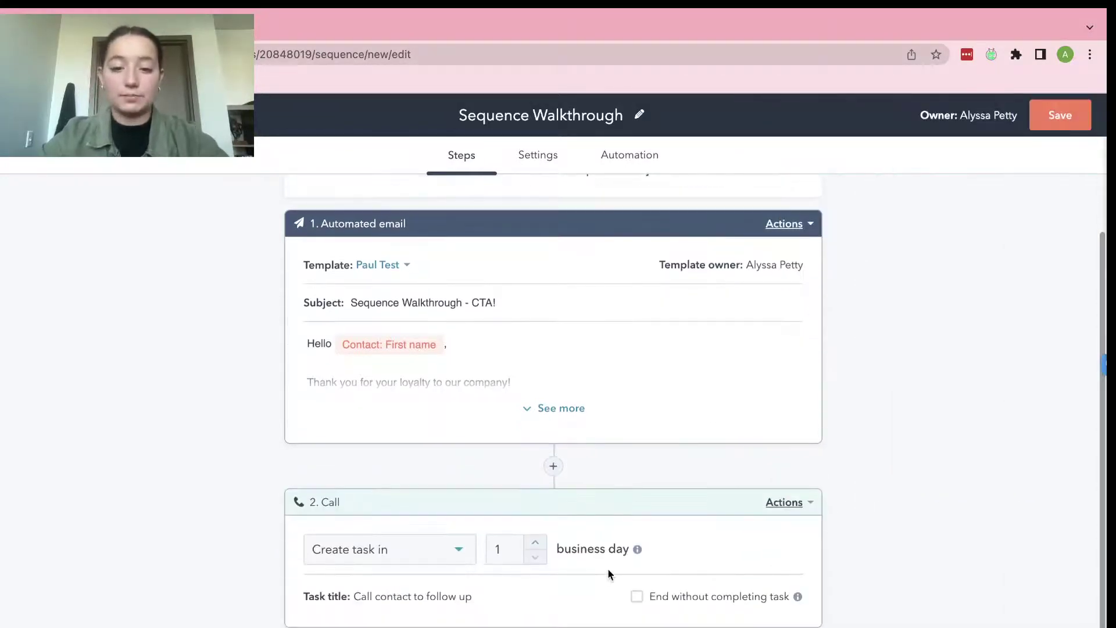
left_click(535, 545)
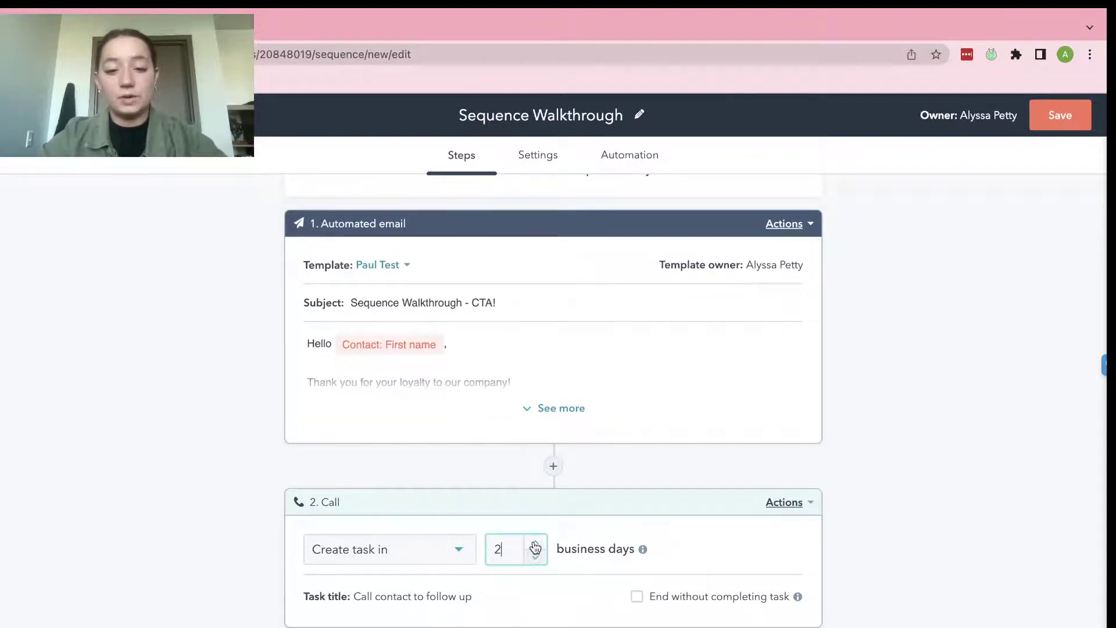
left_click(535, 546)
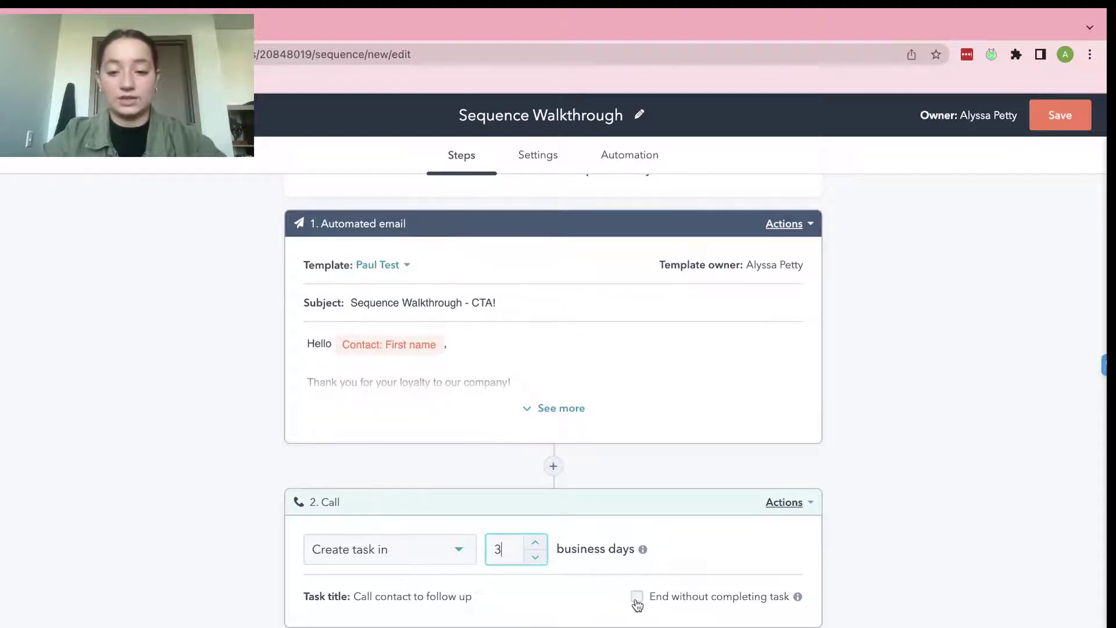
Add a third step as the to-do task 'Task for contact'.
left_click(554, 466)
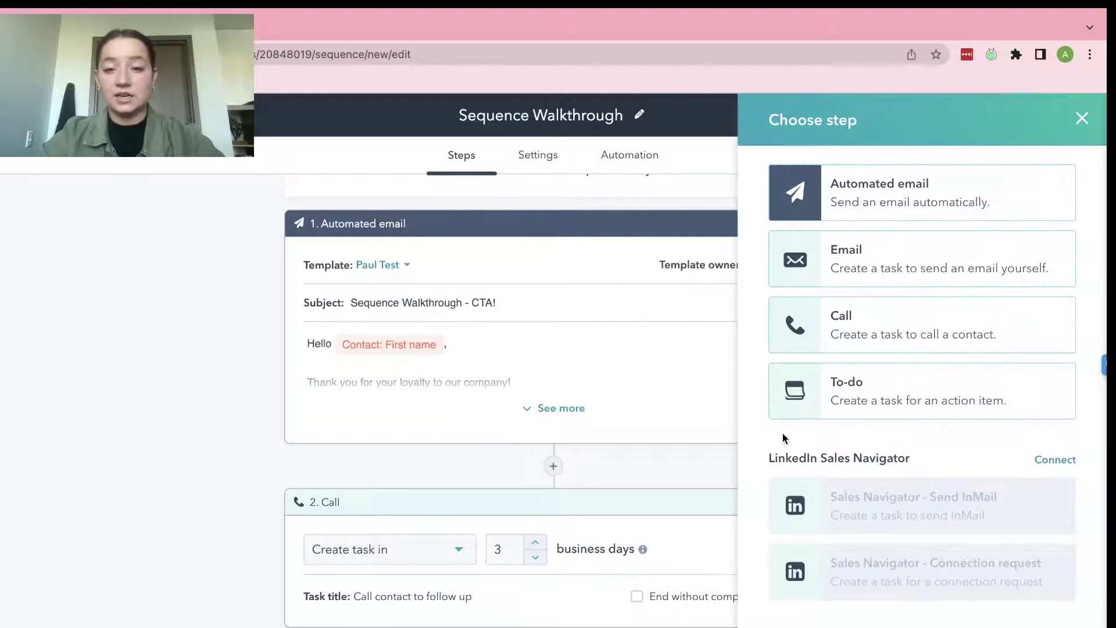
left_click(879, 383)
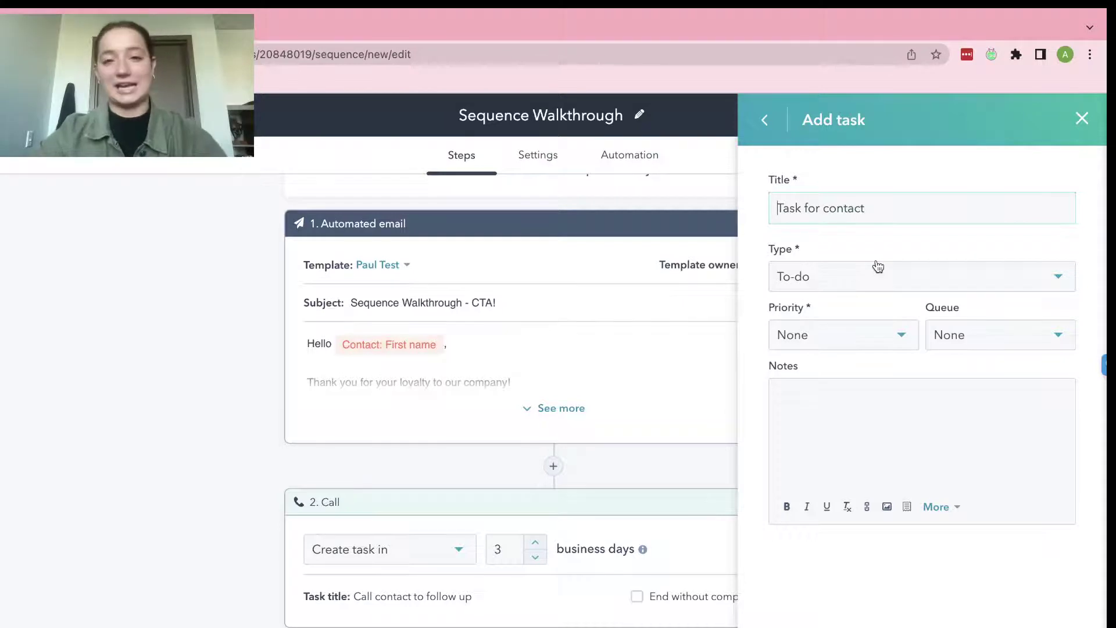
key("Return")
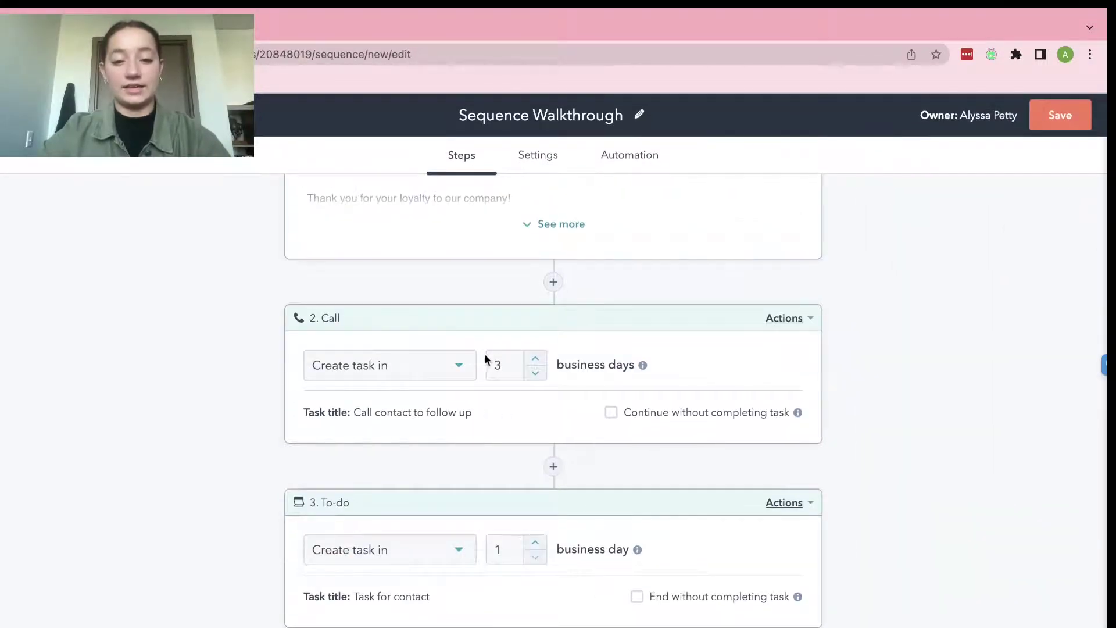
Raise the to-do step's delay from 1 to 5 business days.
mouse_move(540, 554)
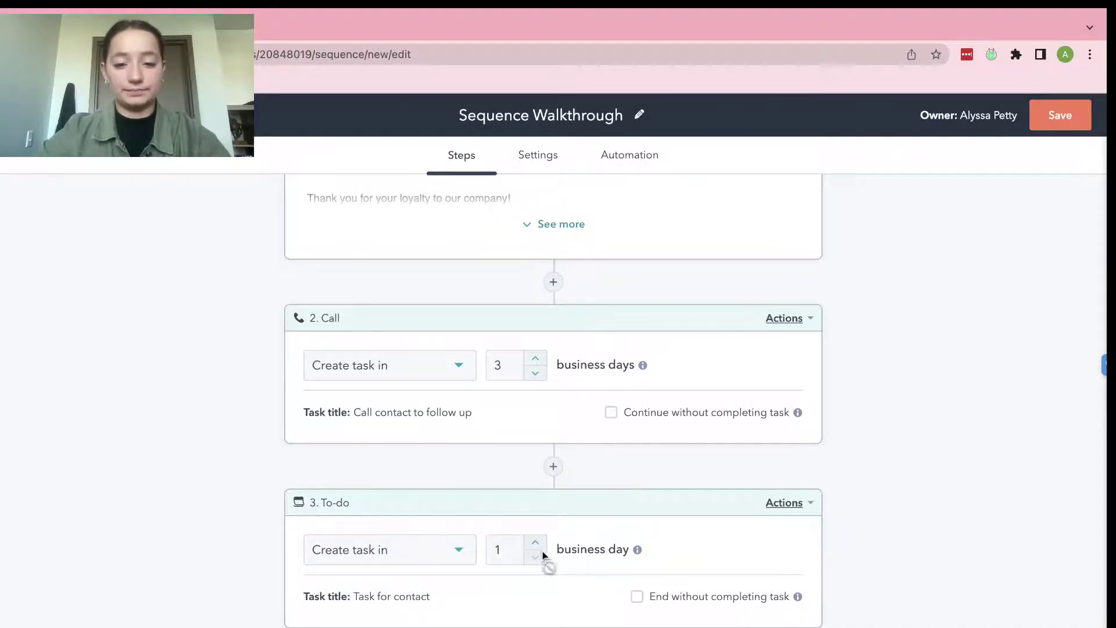
left_click(535, 542)
left_click(535, 543)
left_click(536, 543)
left_click(536, 542)
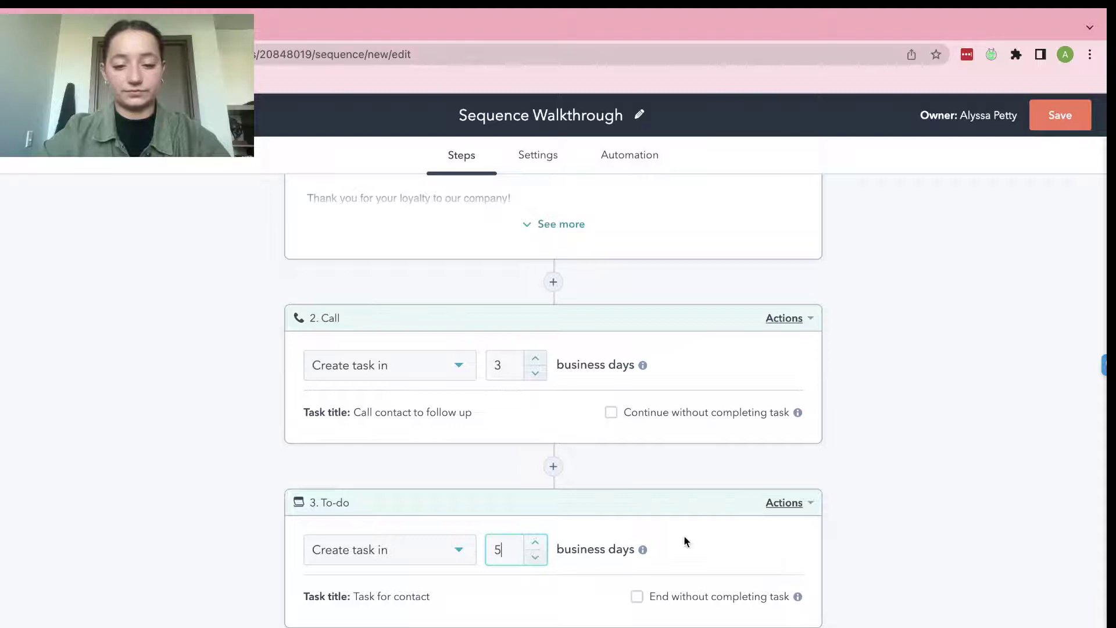
scroll(550, 364, "up", 5)
Review the three sequence steps, then view the Automation tab's three unenroll triggers.
scroll(550, 364, "down", 2)
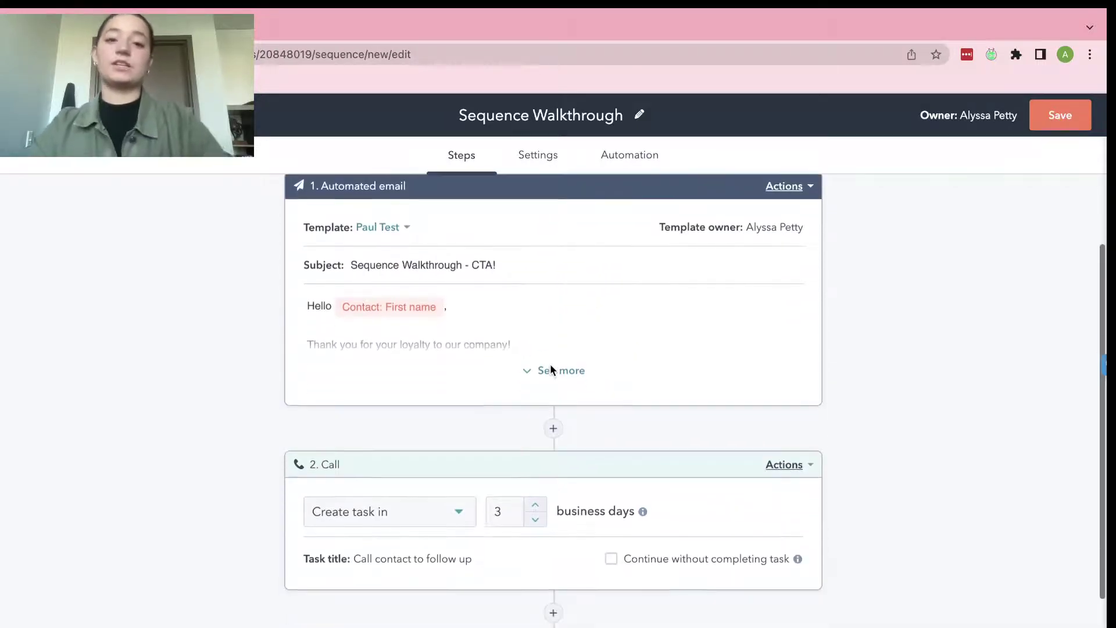
scroll(551, 370, "down", 3)
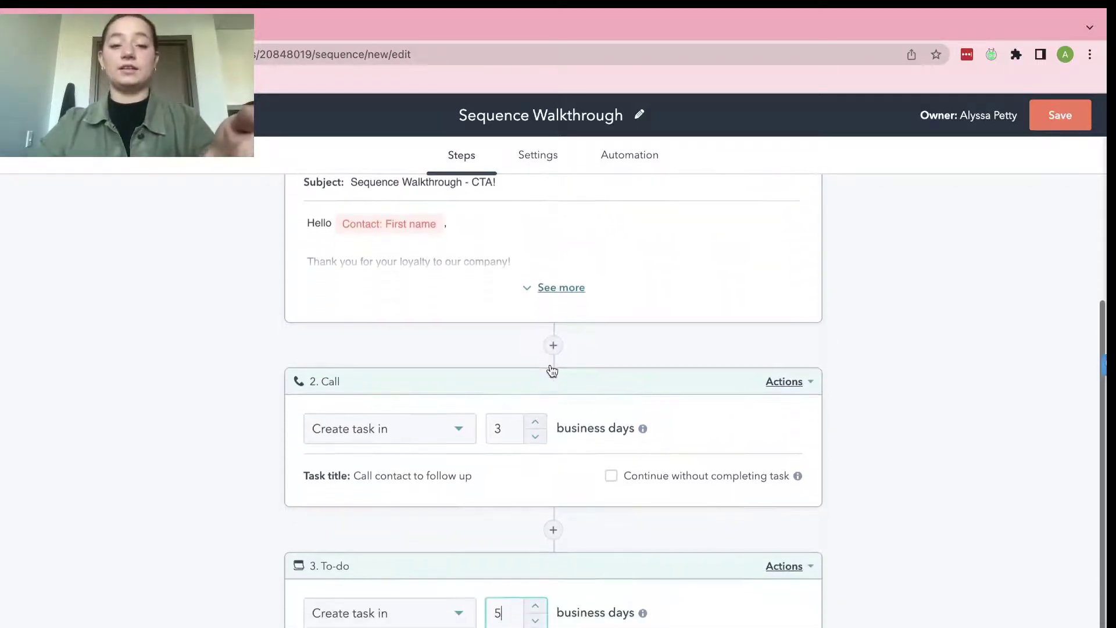
scroll(551, 370, "up", 5)
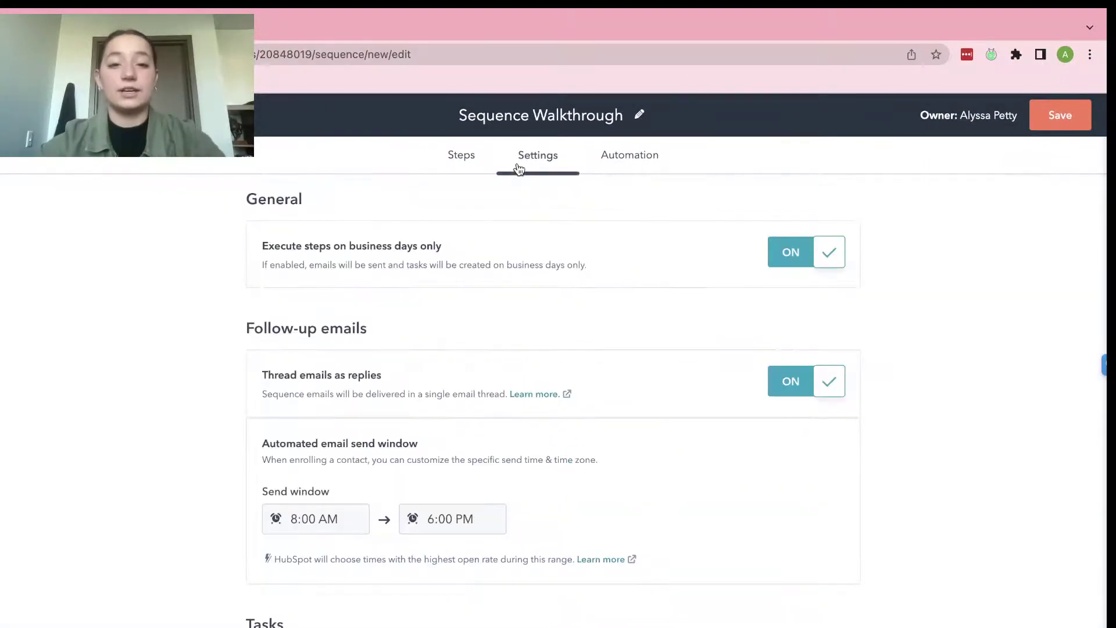
scroll(577, 390, "down", 1)
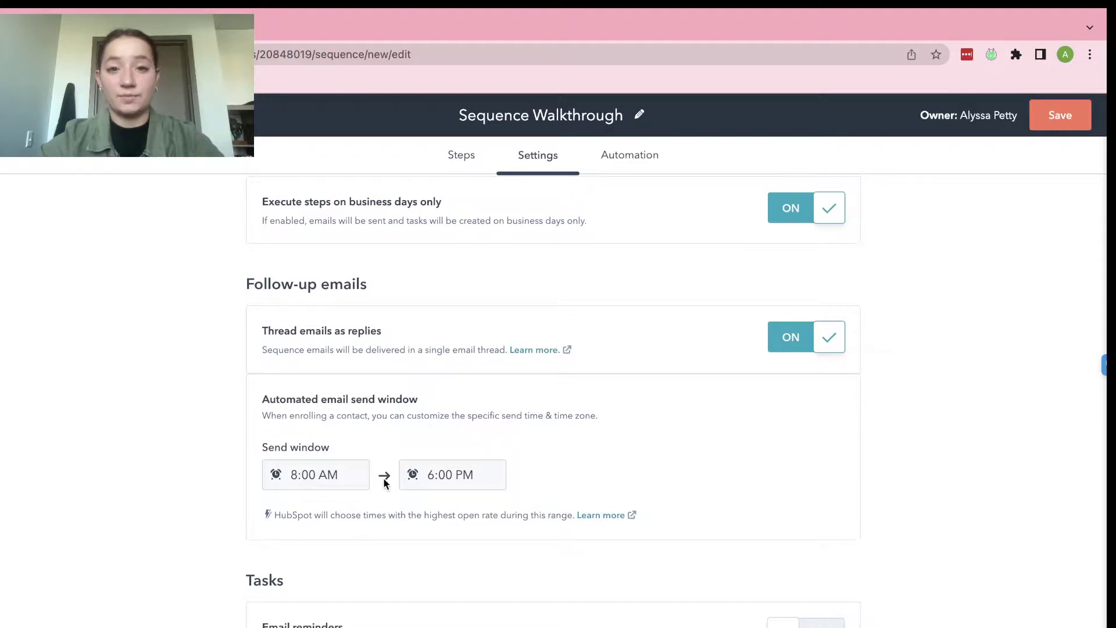
scroll(444, 260, "up", 1)
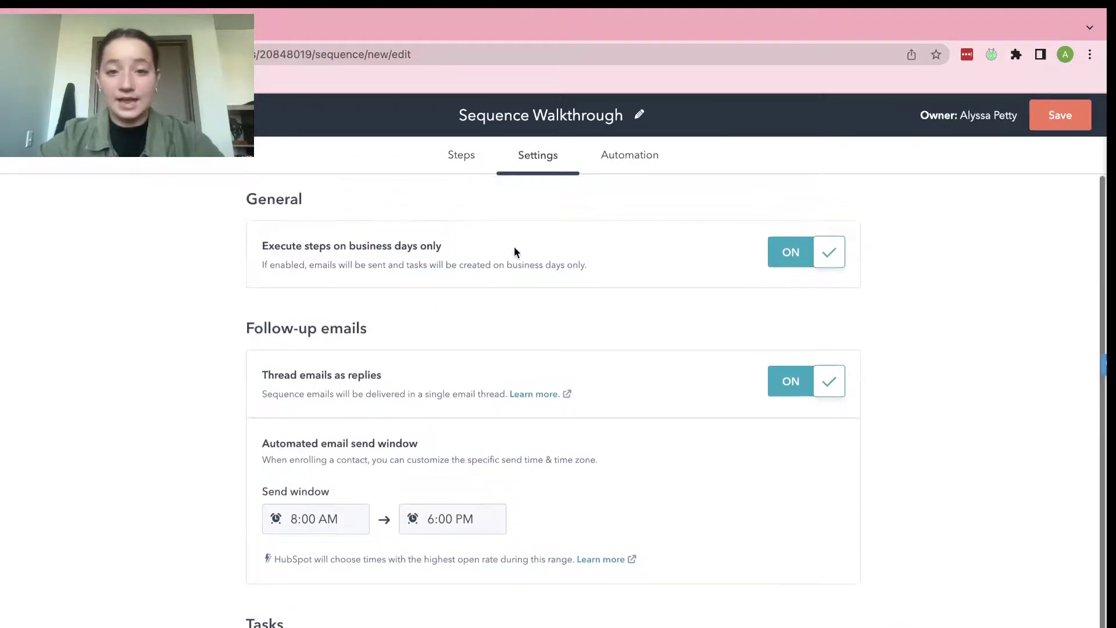
left_click(626, 169)
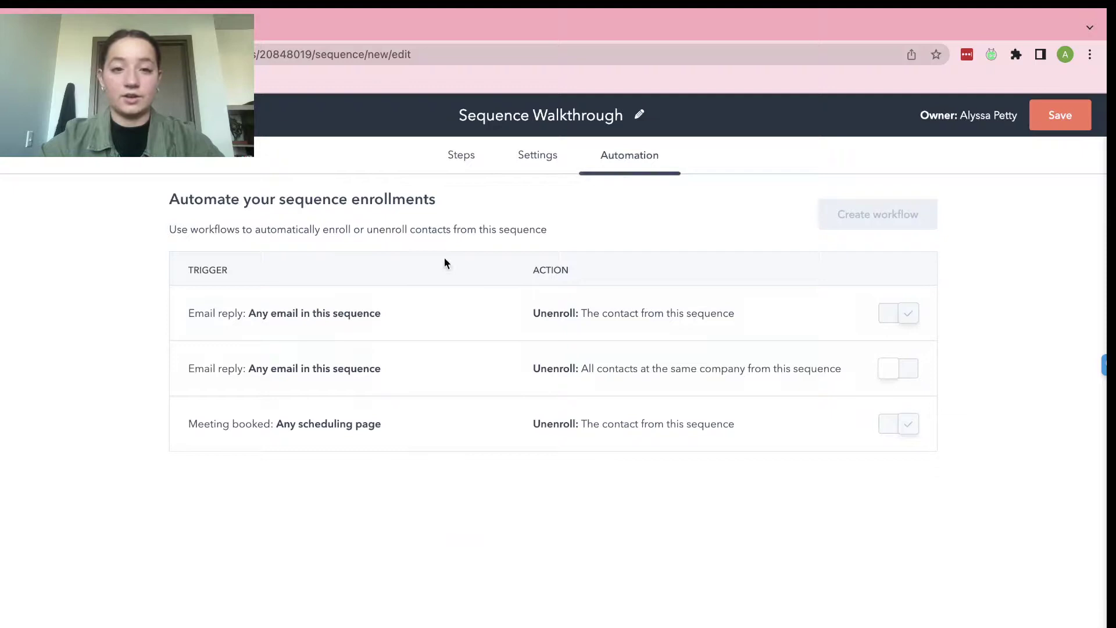
Save Sequence Walkthrough and review its Performance page showing 0 enrollments.
left_click(1060, 115)
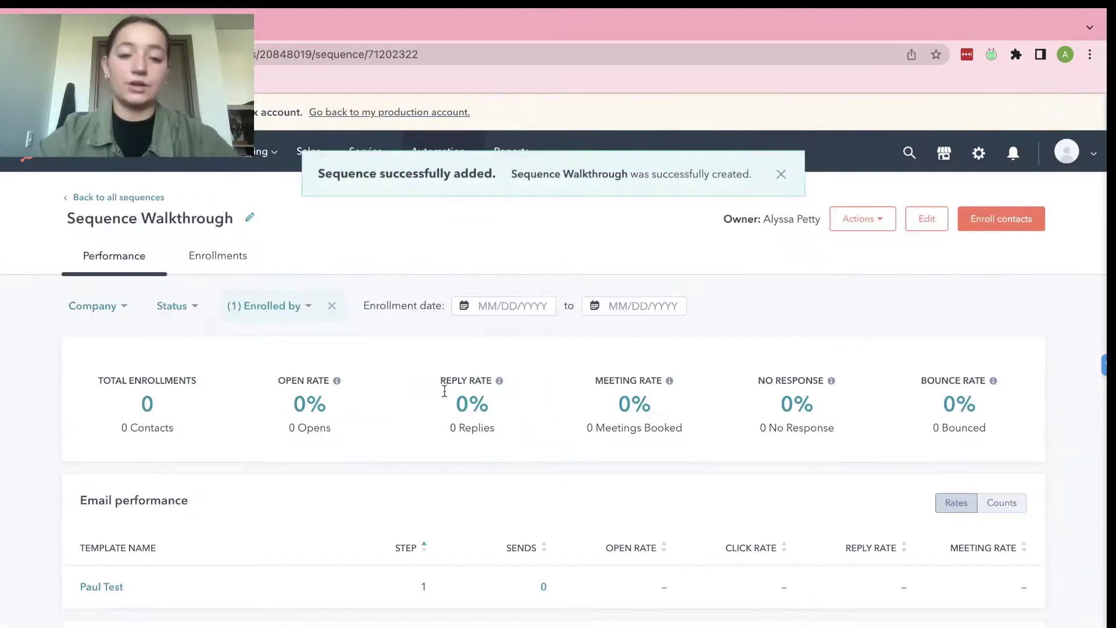
scroll(446, 410, "down", 3)
scroll(447, 411, "up", 2)
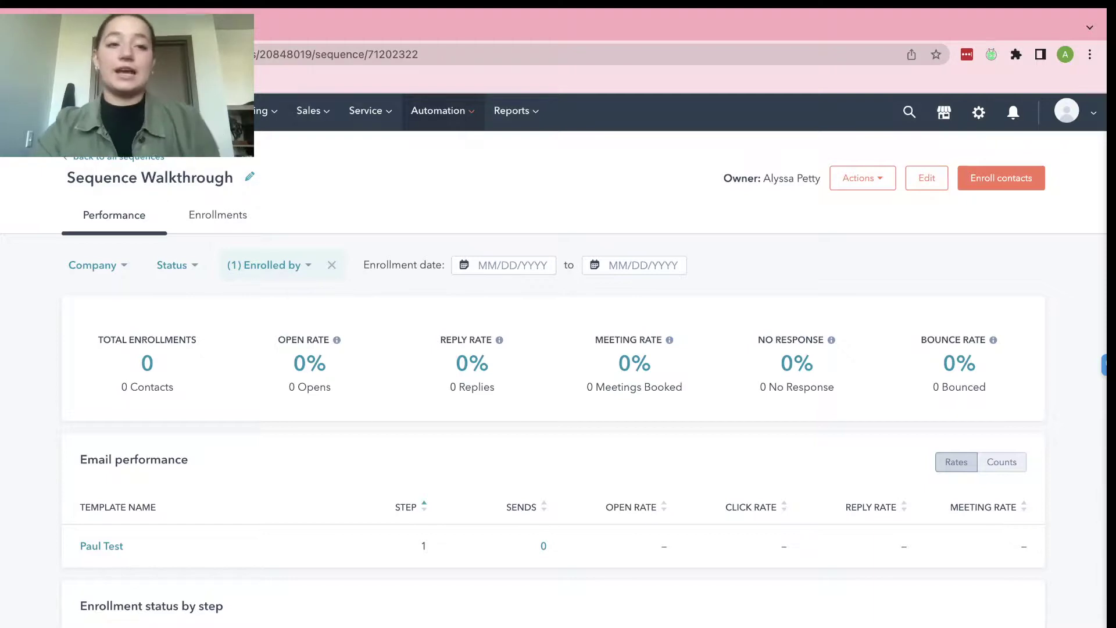
Select both contacts in the Demo Walkthrough list and start enrolling them in a sequence.
mouse_move(81, 110)
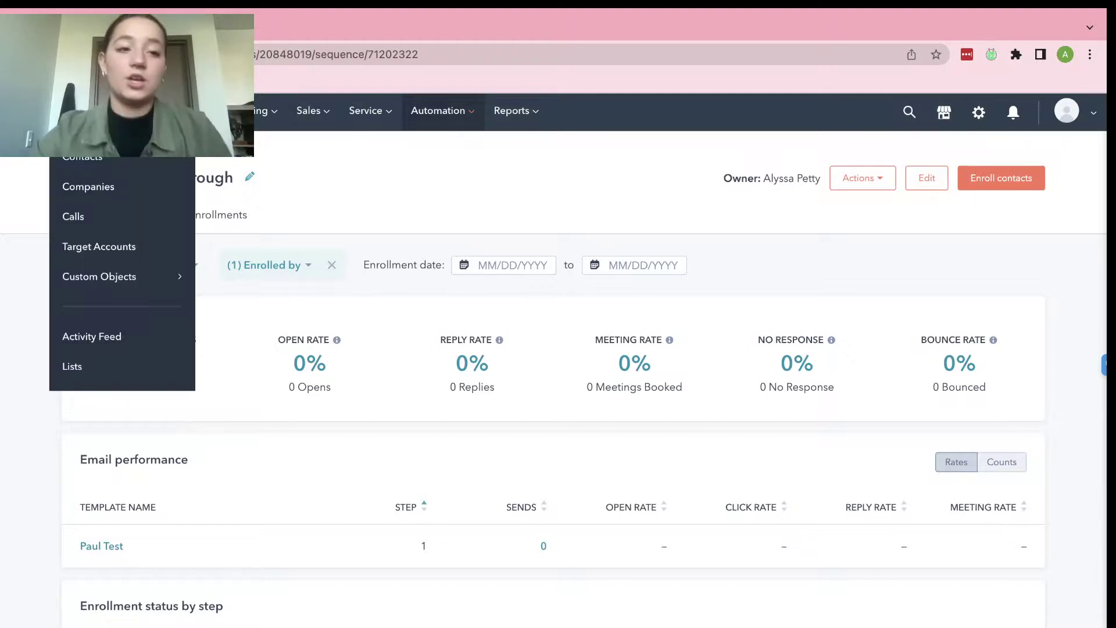
left_click(109, 370)
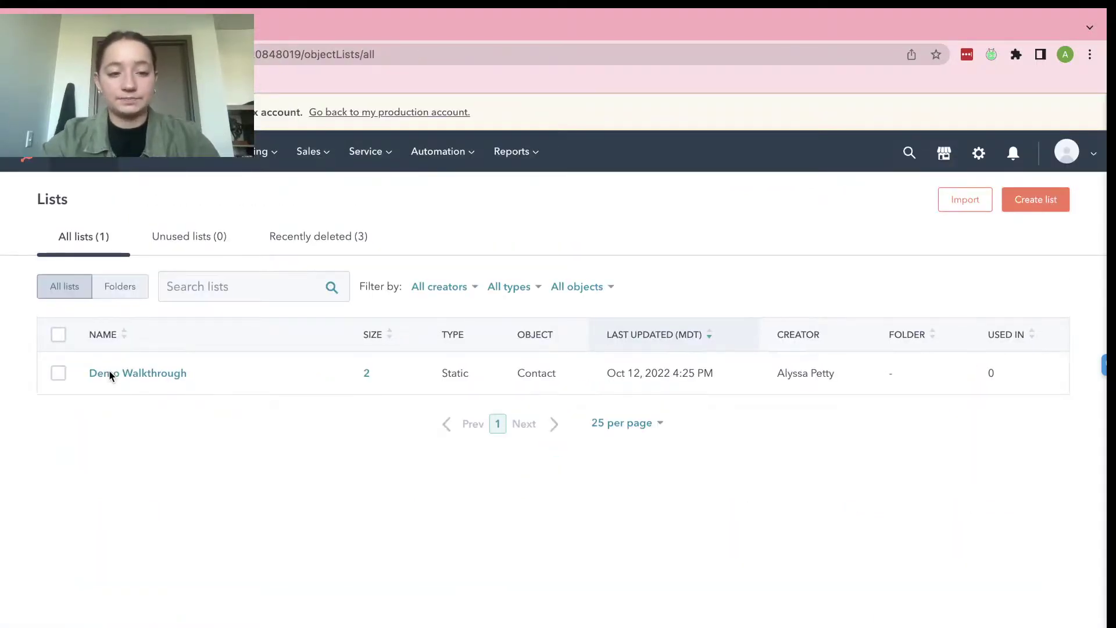
left_click(141, 373)
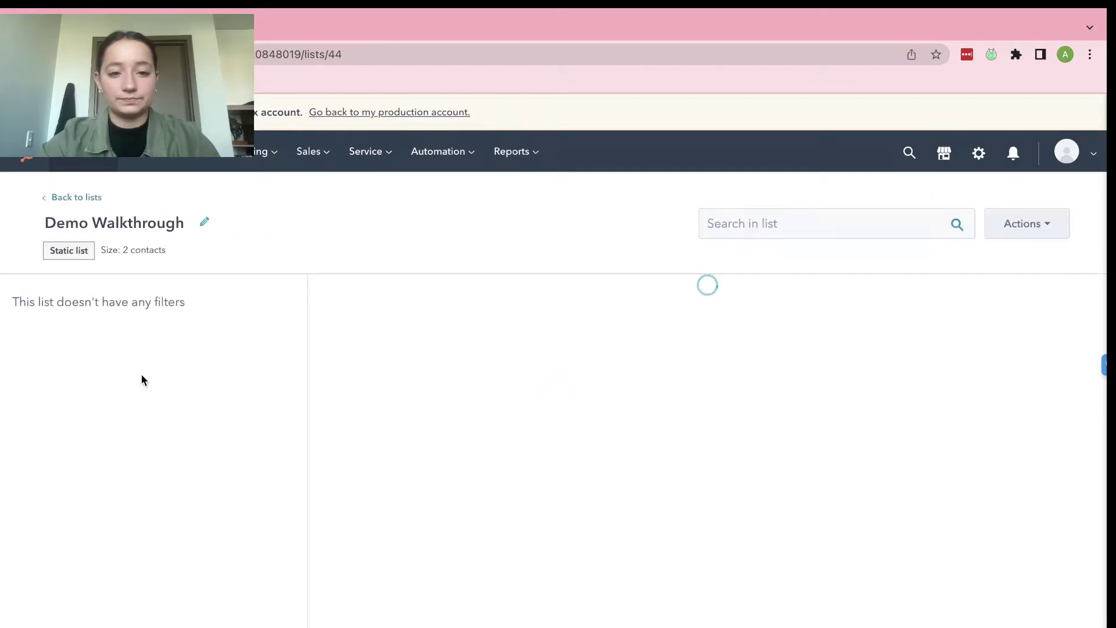
left_click(326, 293)
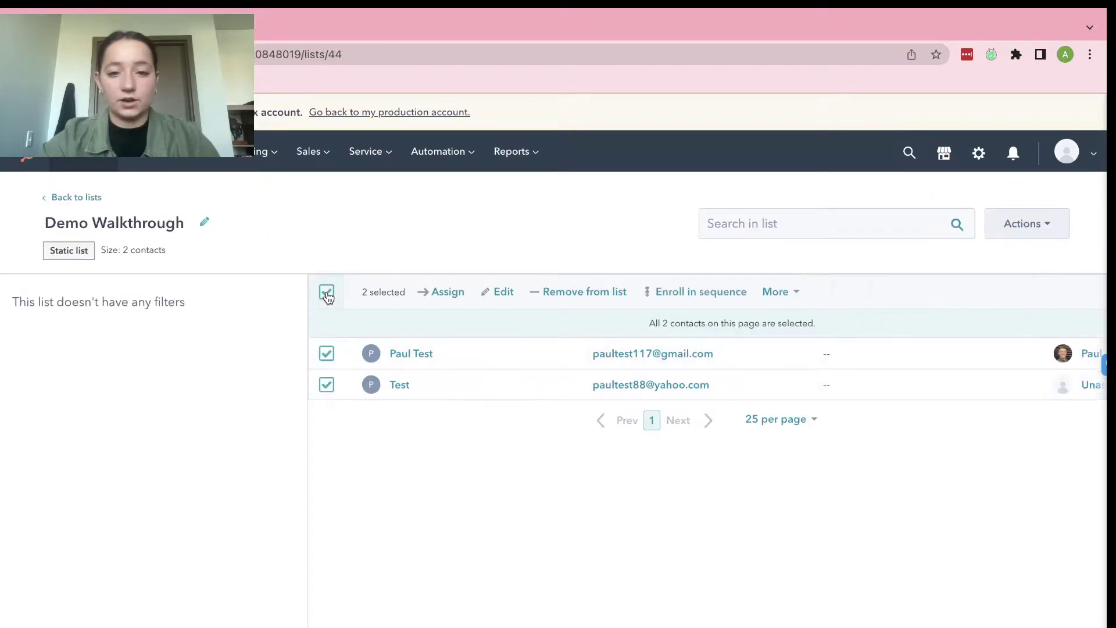
left_click(717, 292)
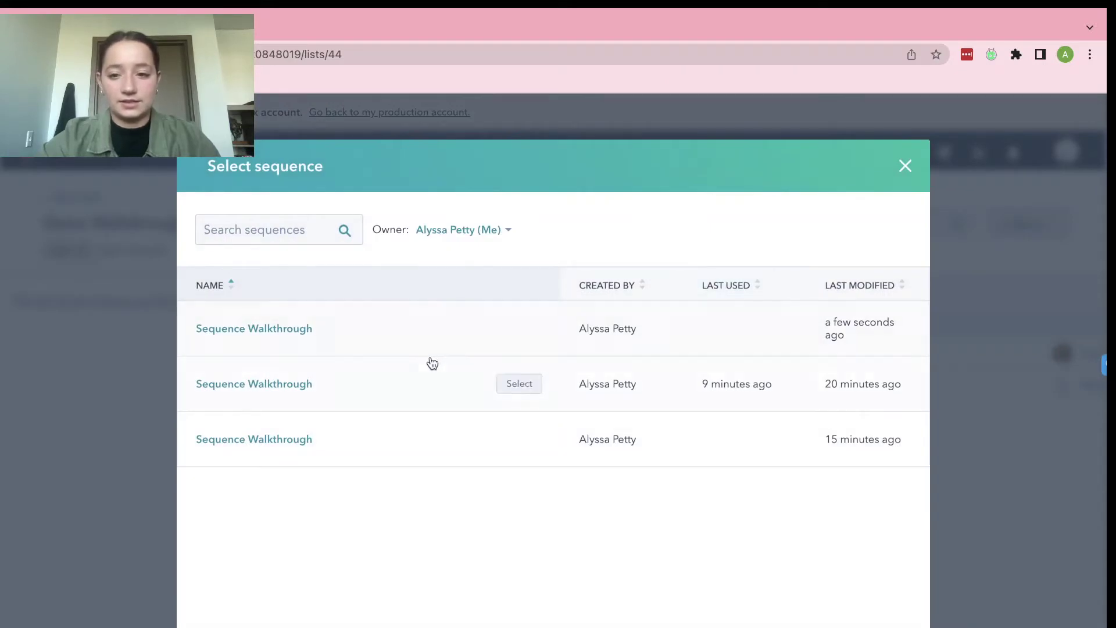
Select the newest Sequence Walkthrough sequence for the two Demo Walkthrough contacts and review its send options.
left_click(309, 335)
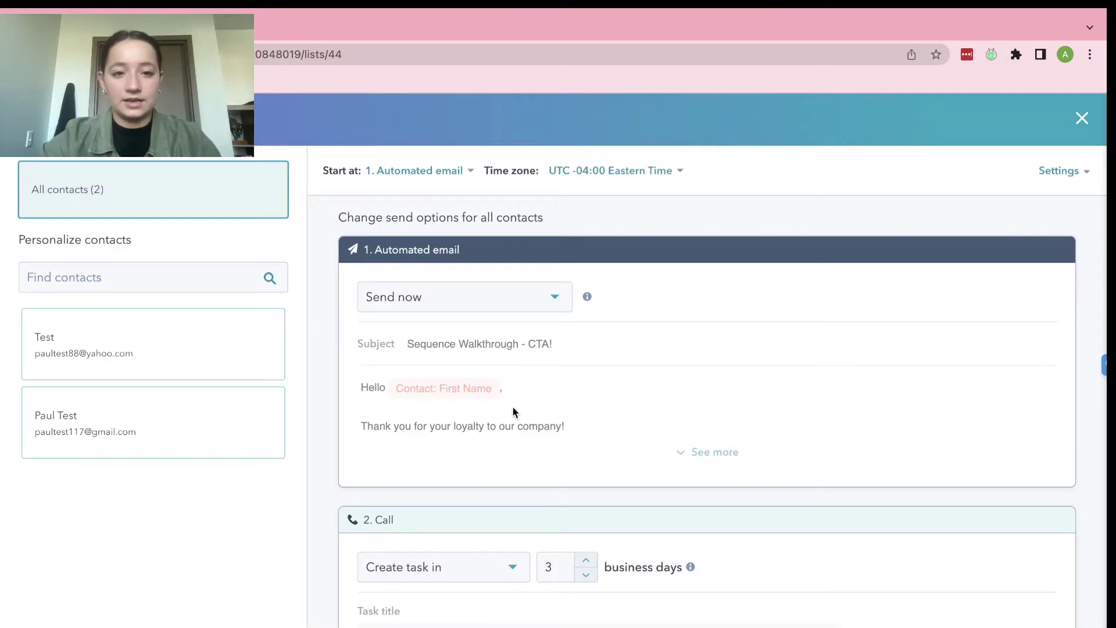
scroll(514, 412, "down", 4)
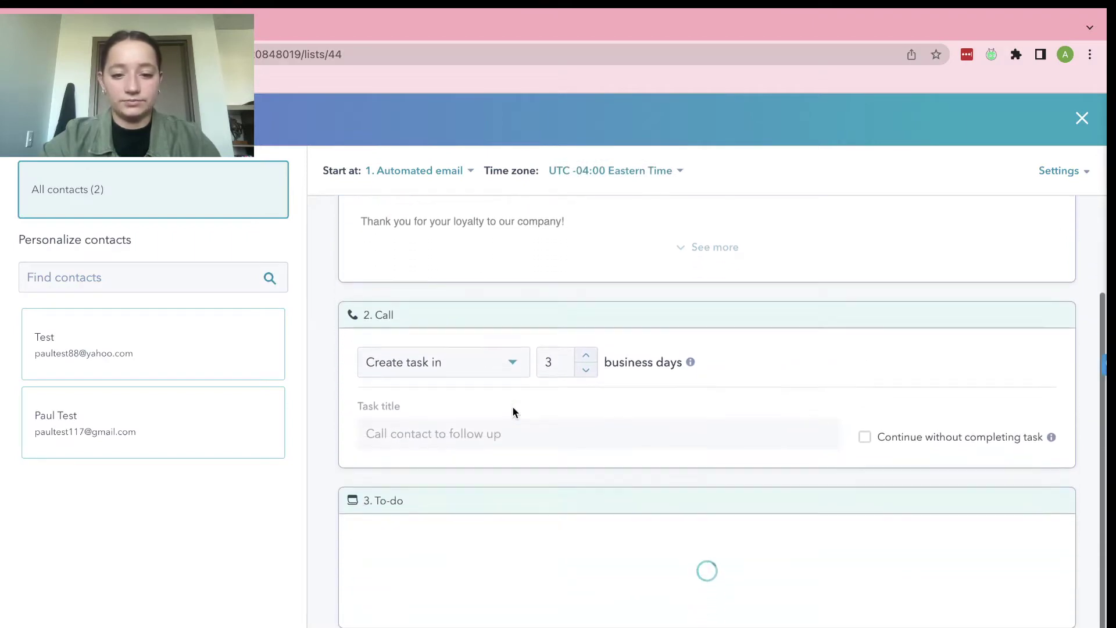
scroll(505, 274, "up", 4)
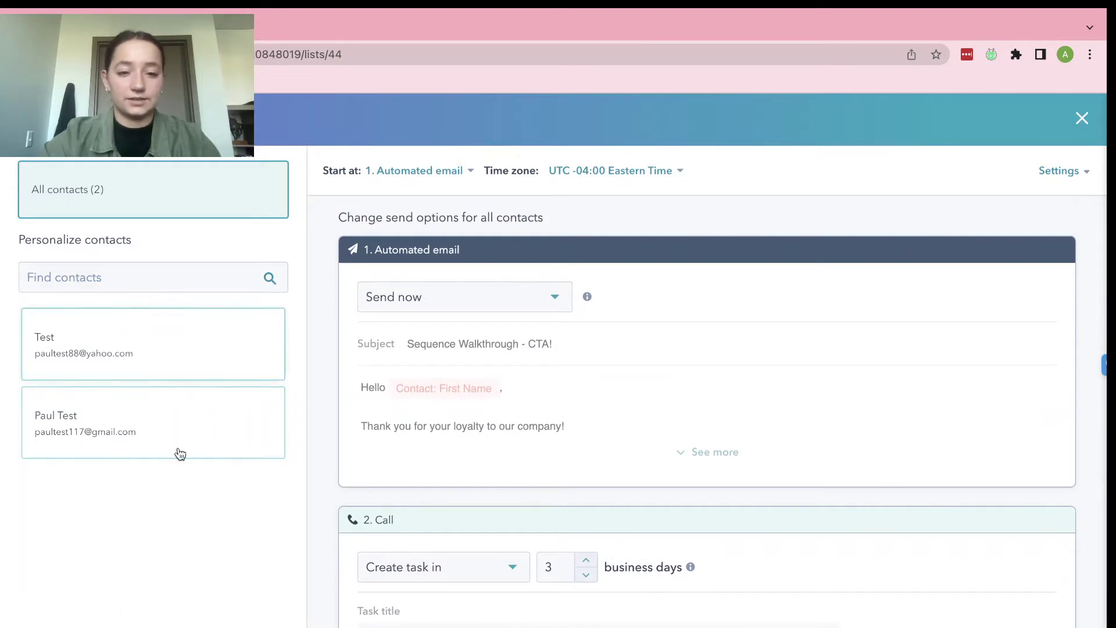
scroll(689, 421, "down", 1)
scroll(689, 421, "up", 1)
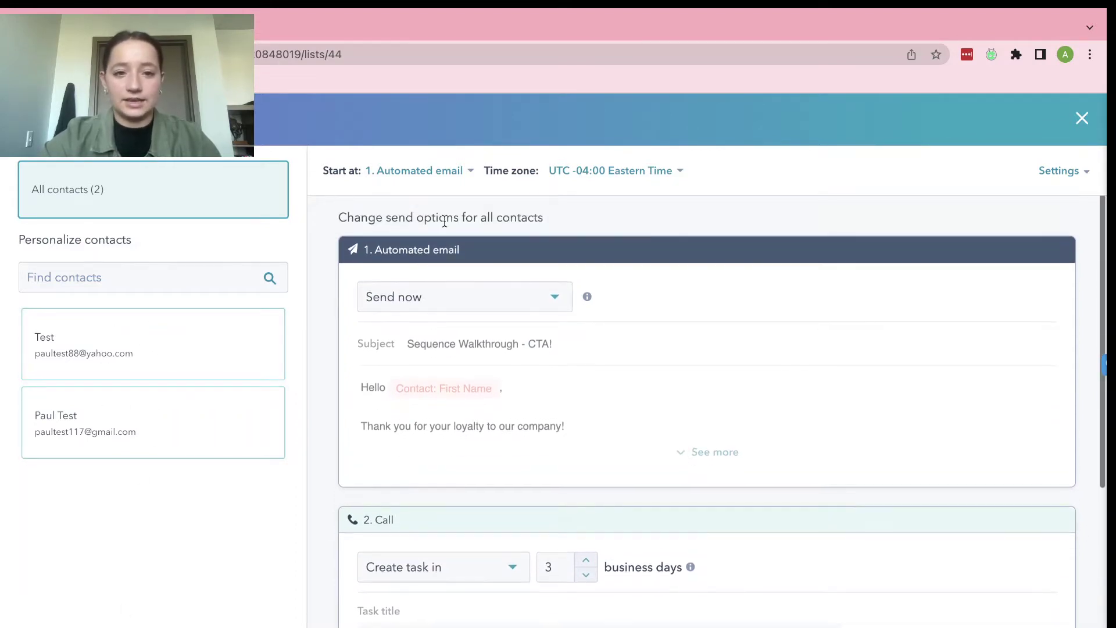
Keep the enrollment starting at step 1, the automated email.
left_click(470, 170)
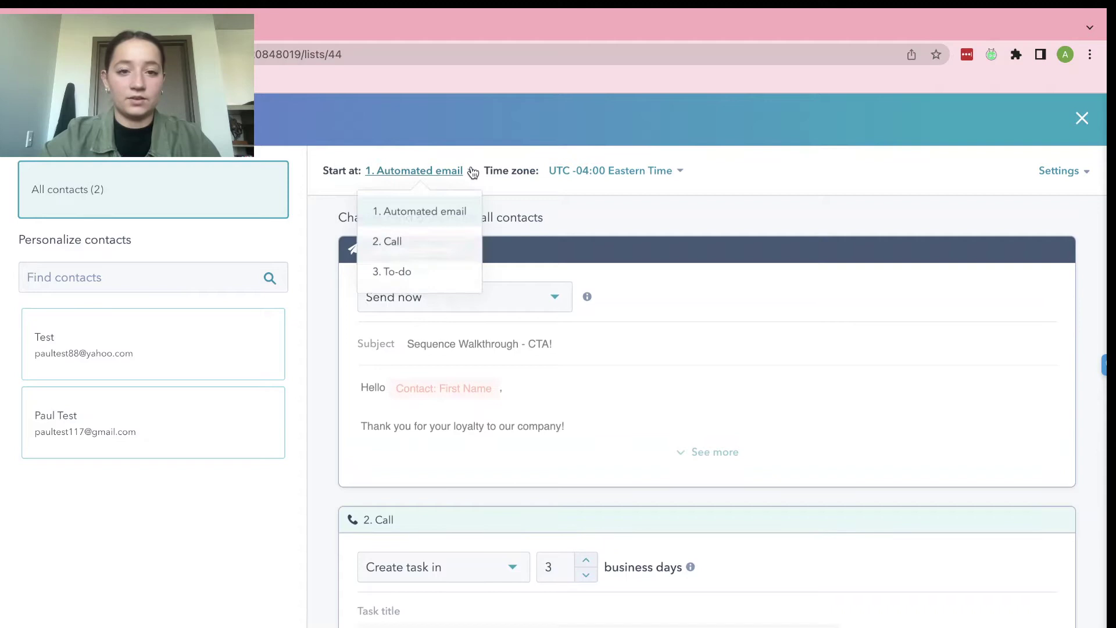
left_click(616, 219)
scroll(735, 319, "down", 4)
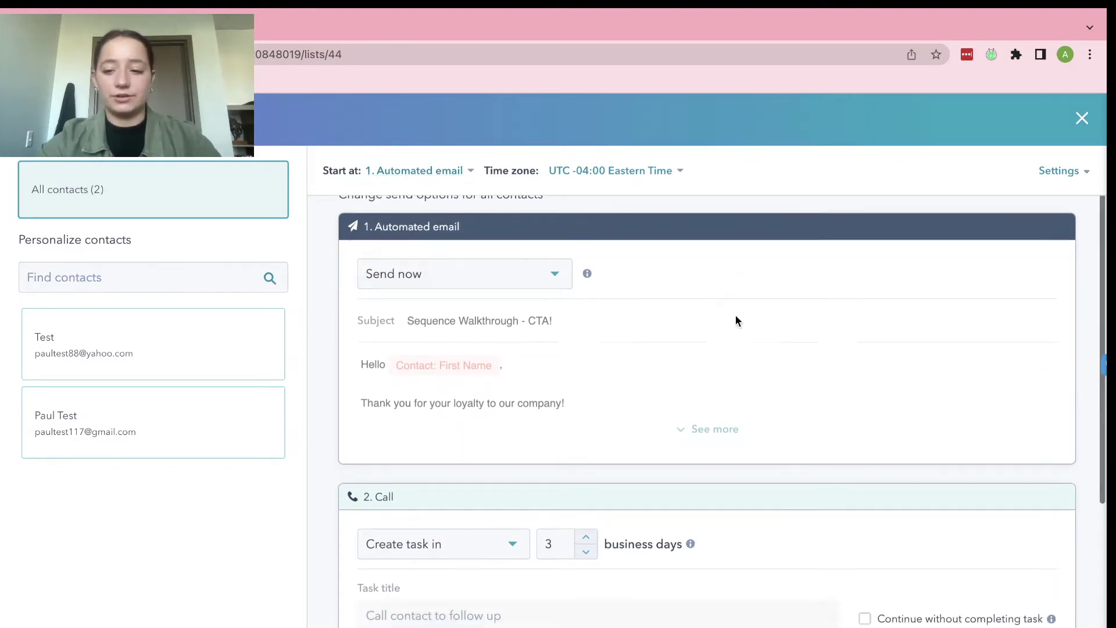